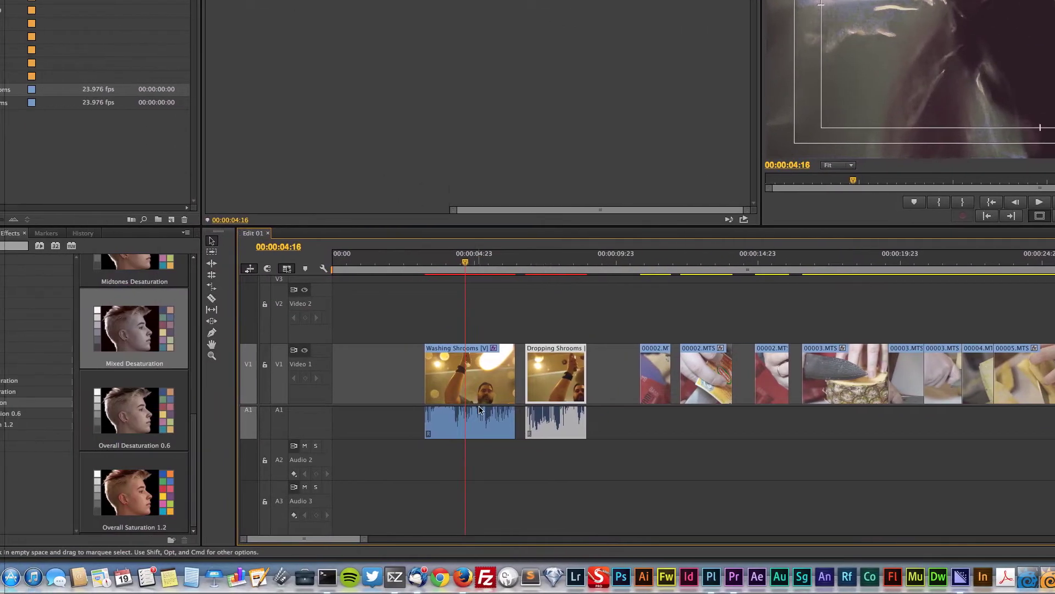
- Scrub the Dropping Shrooms clip, then send the Washing Shrooms clip's audio to Adobe Audition
{"action": "left_click", "coordinate": [489, 352]}
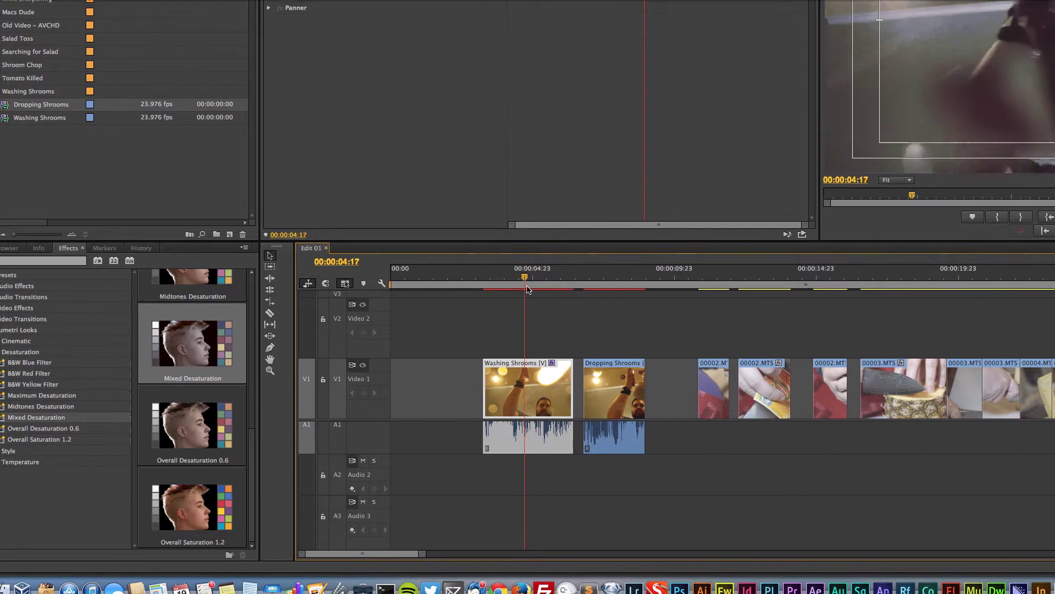
{"action": "left_click_drag", "start_coordinate": [527, 290], "coordinate": [671, 280]}
{"action": "left_click_drag", "start_coordinate": [584, 298], "coordinate": [433, 297]}
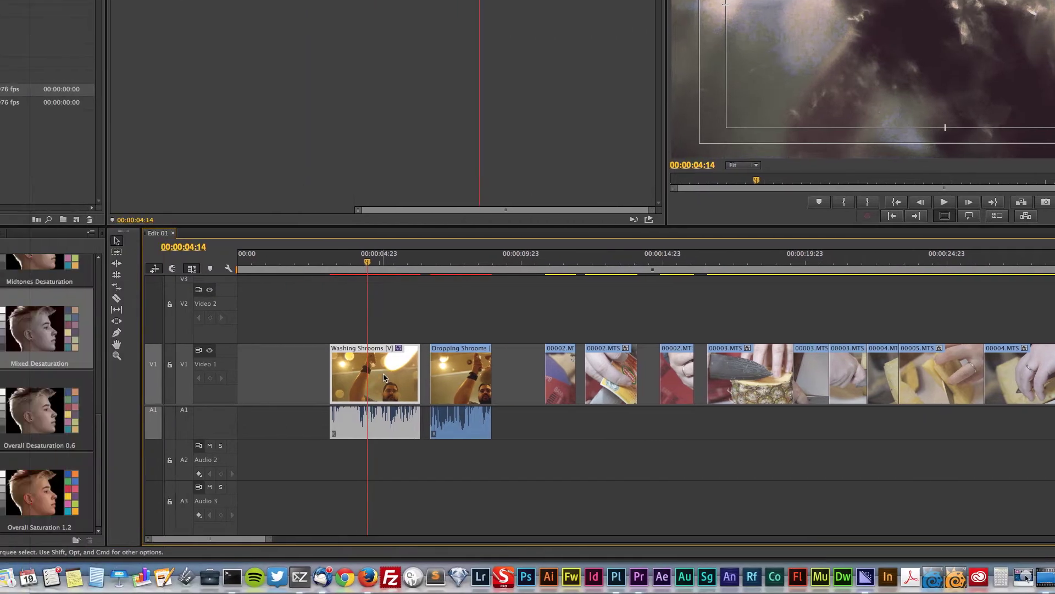
{"action": "right_click", "coordinate": [211, 393]}
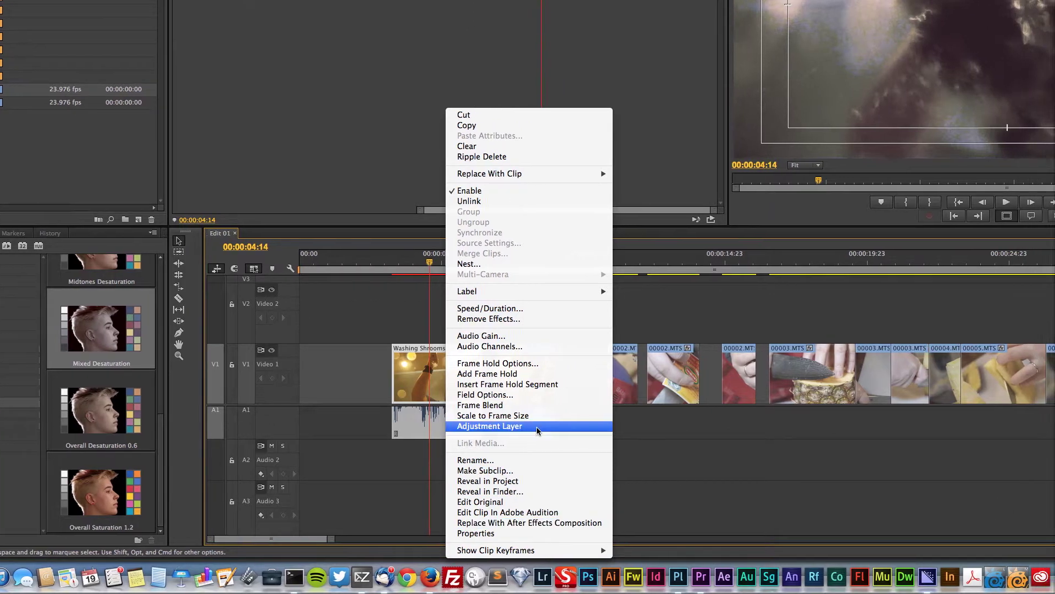
{"action": "left_click", "coordinate": [495, 511]}
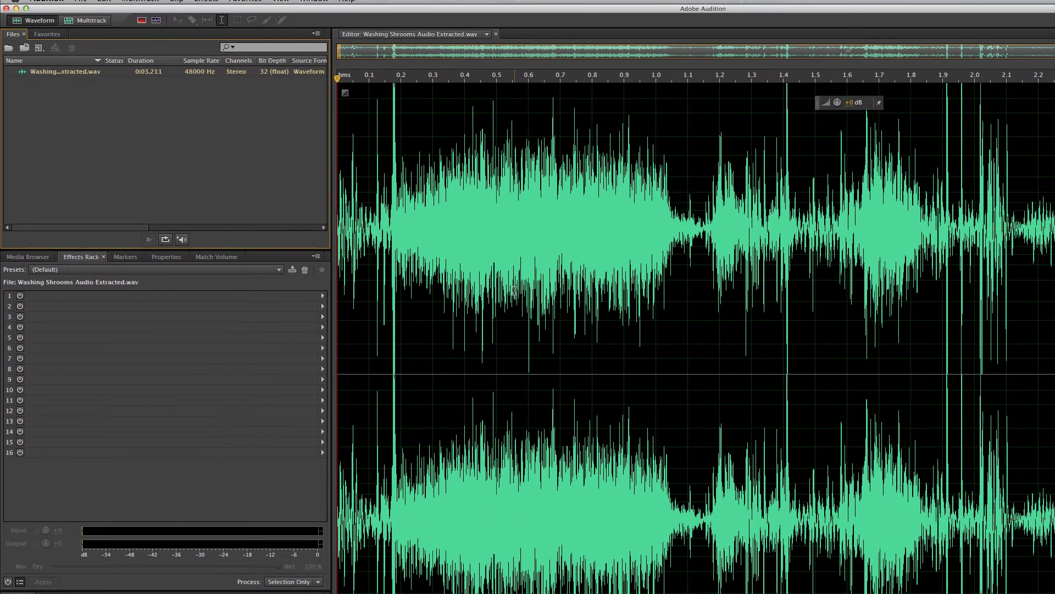
- Select the entire Washing Shrooms Audio Extracted waveform and browse the Effects menu
{"action": "left_click", "coordinate": [423, 192]}
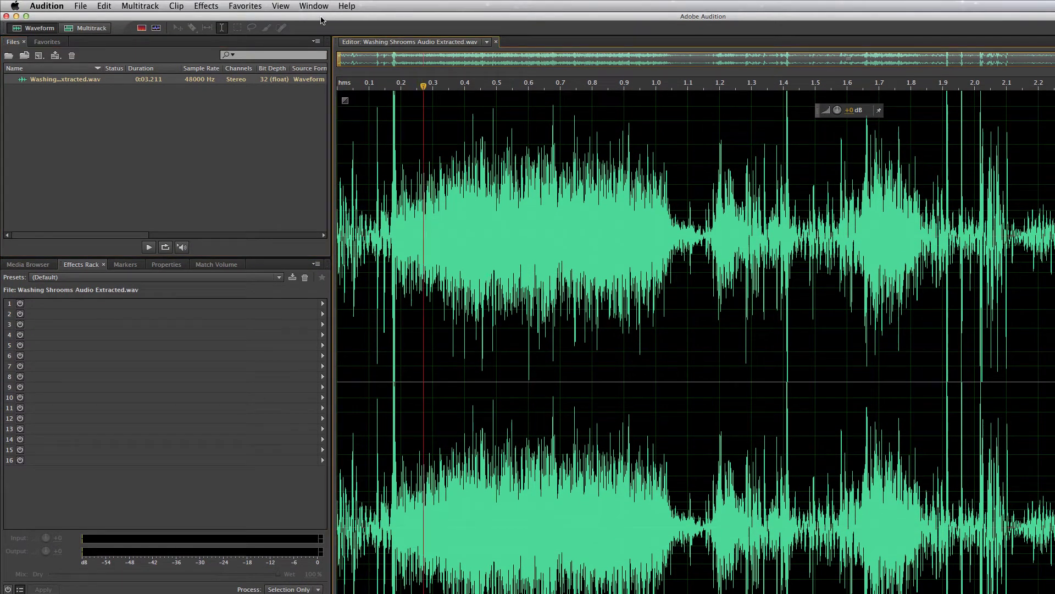
{"action": "key", "text": "super+a"}
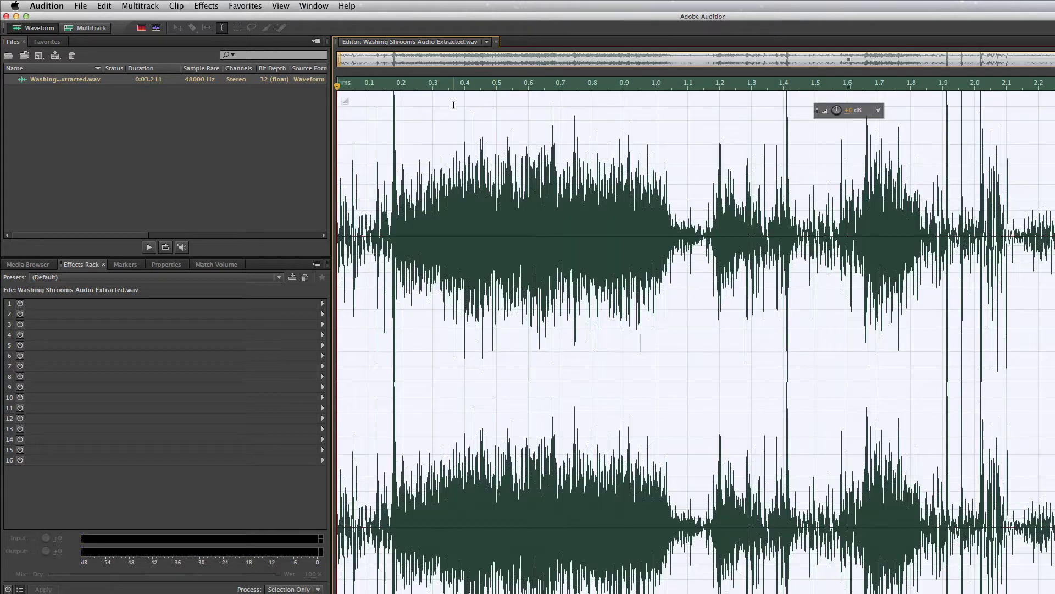
{"action": "left_click", "coordinate": [206, 5]}
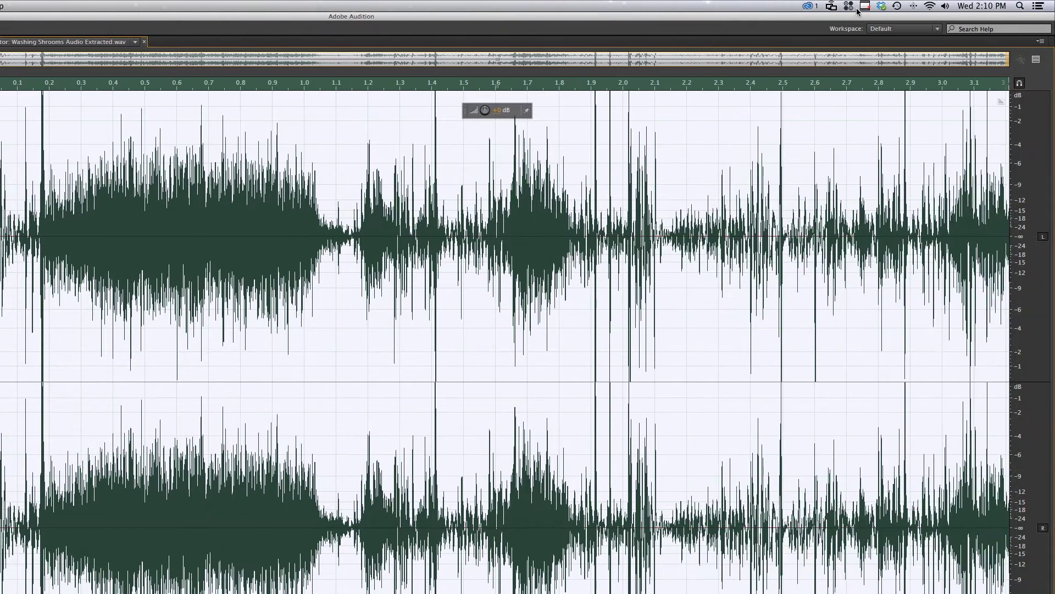
{"action": "left_click", "coordinate": [866, 5]}
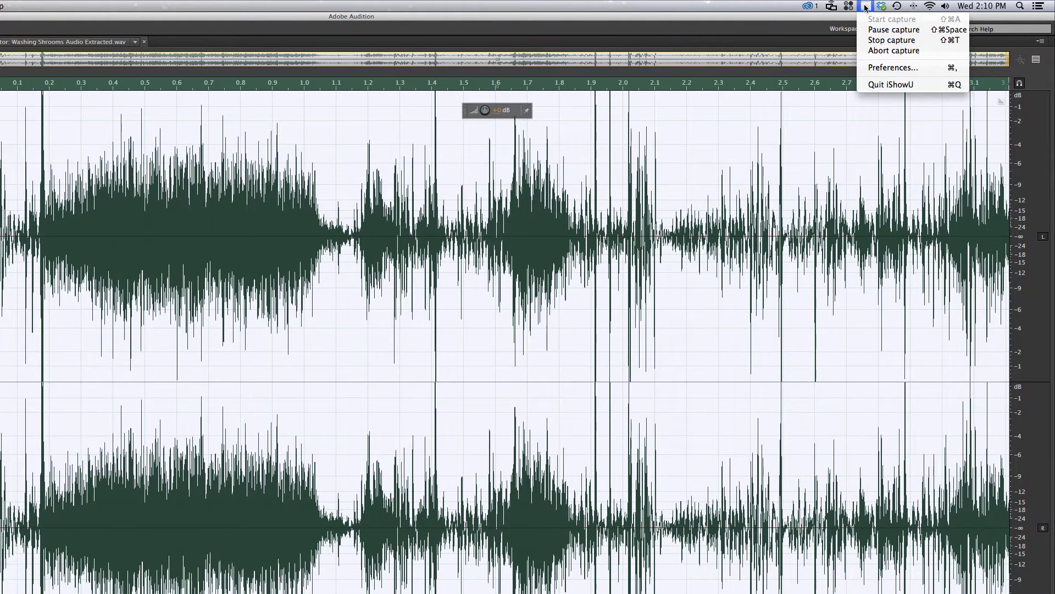
{"action": "left_click", "coordinate": [890, 31]}
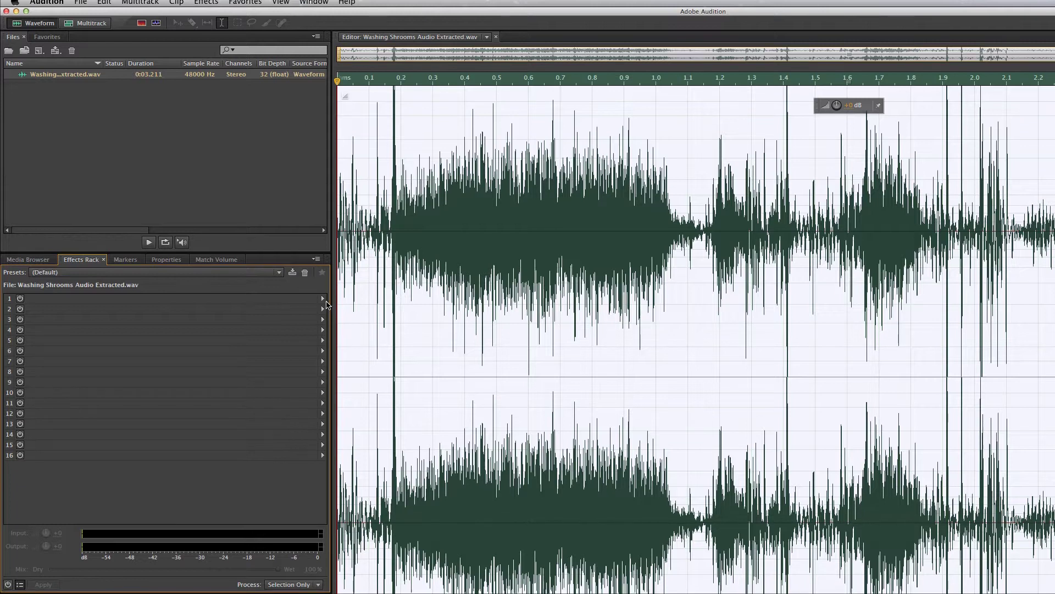
- Put a Hard Limiter with -3.0 dB maximum amplitude in Effects Rack slot 1
{"action": "left_click", "coordinate": [322, 303]}
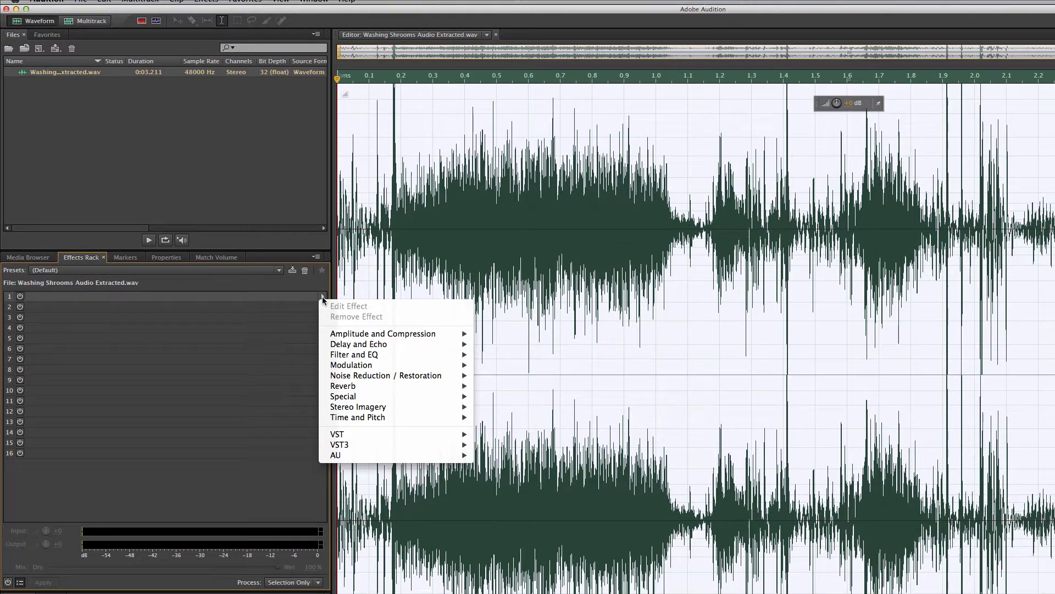
{"action": "mouse_move", "coordinate": [365, 335]}
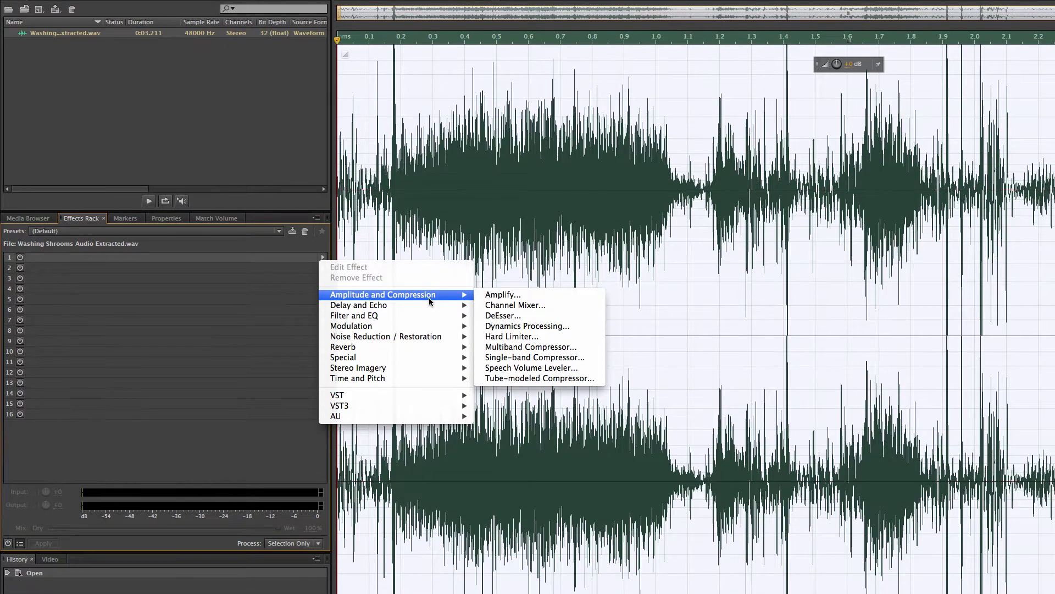
{"action": "left_click", "coordinate": [517, 337]}
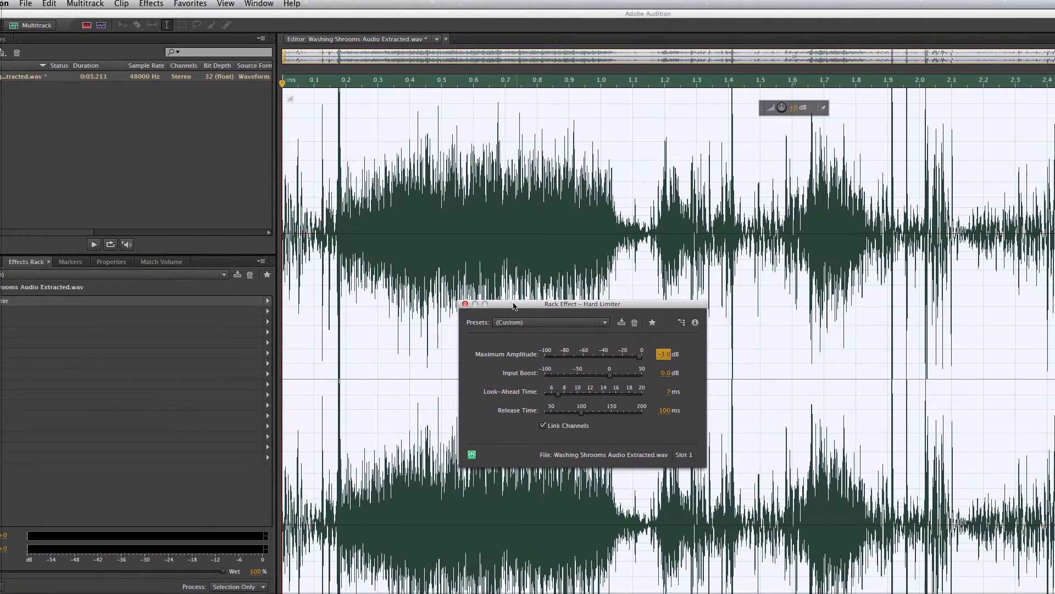
{"action": "left_click_drag", "start_coordinate": [218, 309], "coordinate": [61, 277]}
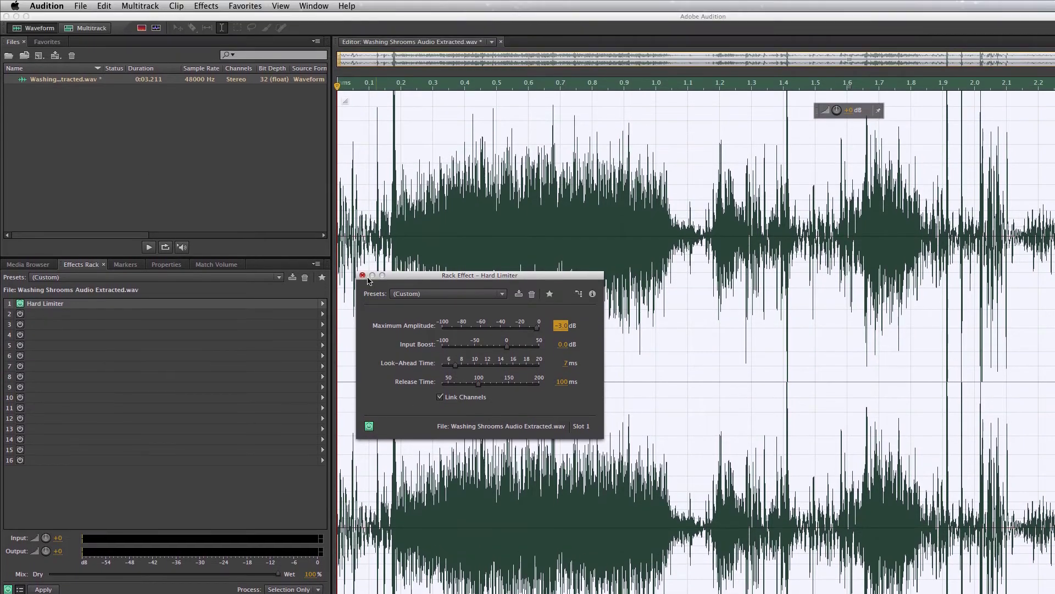
- Add a Single-band Compressor to rack slot 2, then close and remove it again
{"action": "left_click", "coordinate": [362, 276]}
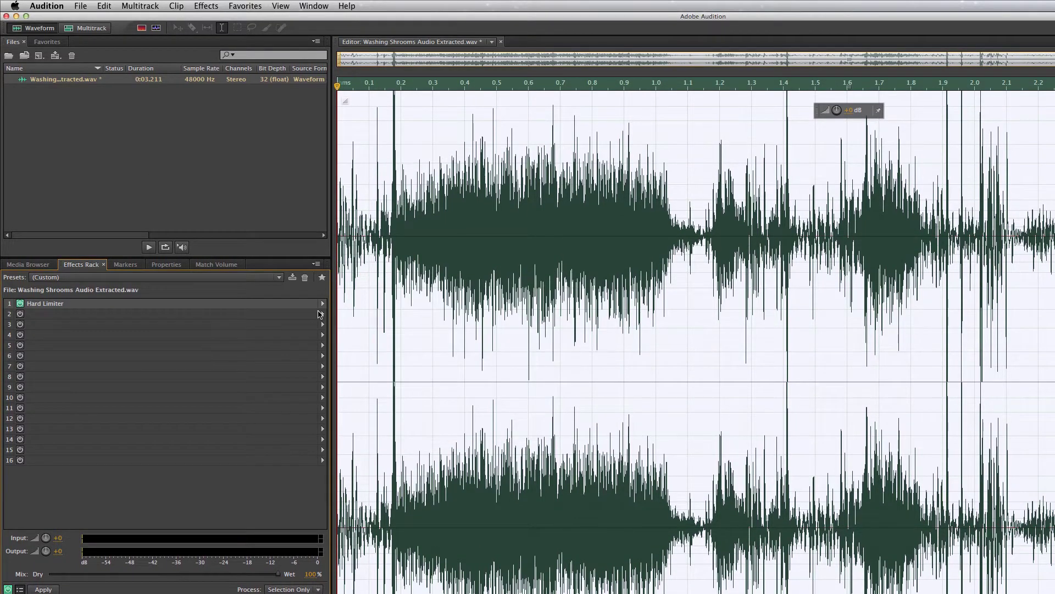
{"action": "left_click", "coordinate": [321, 314]}
{"action": "mouse_move", "coordinate": [420, 352]}
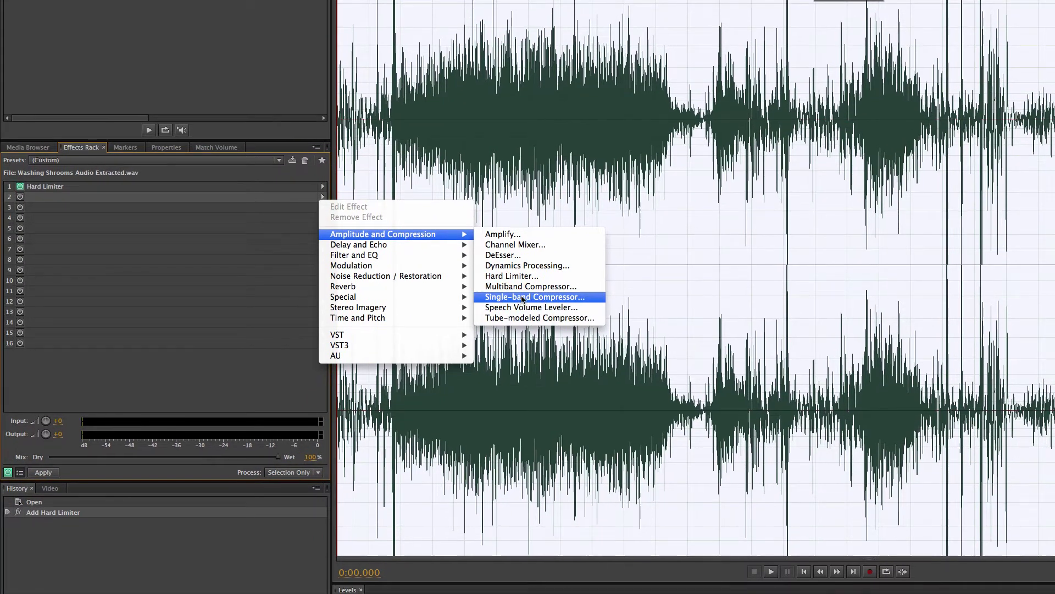
{"action": "left_click", "coordinate": [522, 298]}
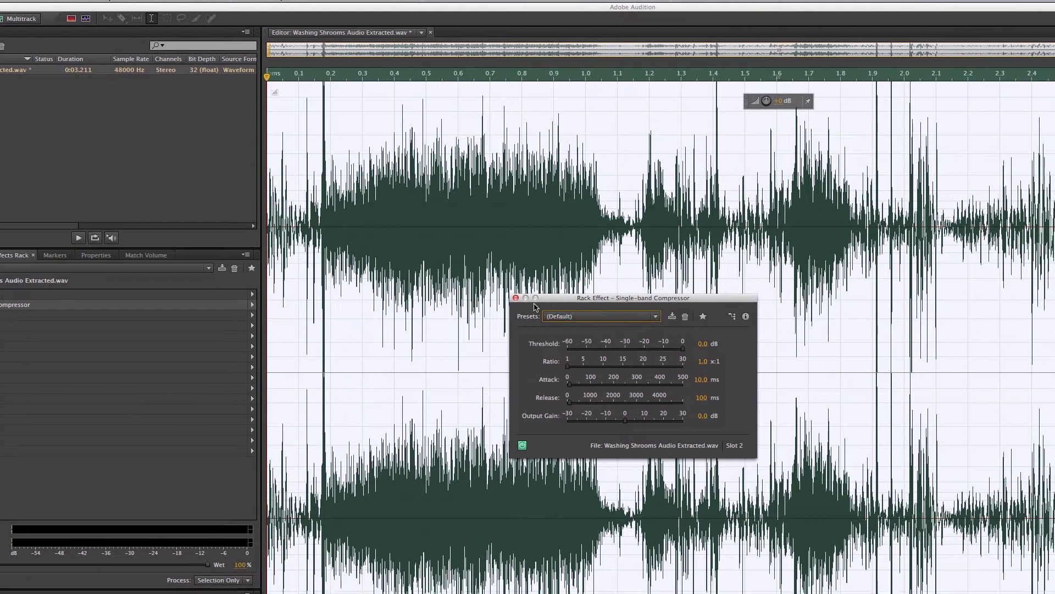
{"action": "left_click", "coordinate": [515, 297]}
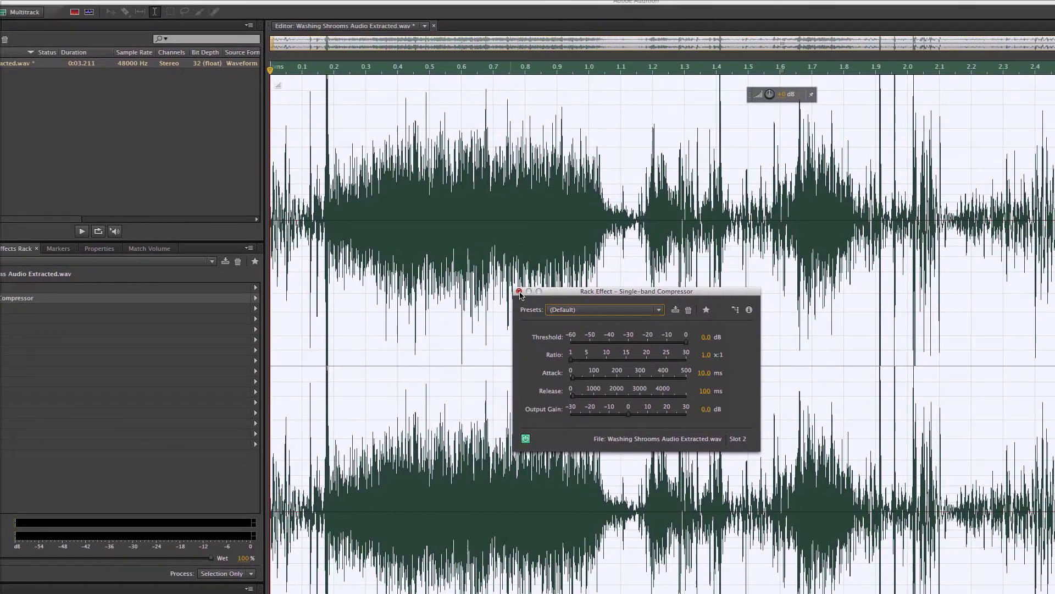
{"action": "left_click", "coordinate": [519, 292]}
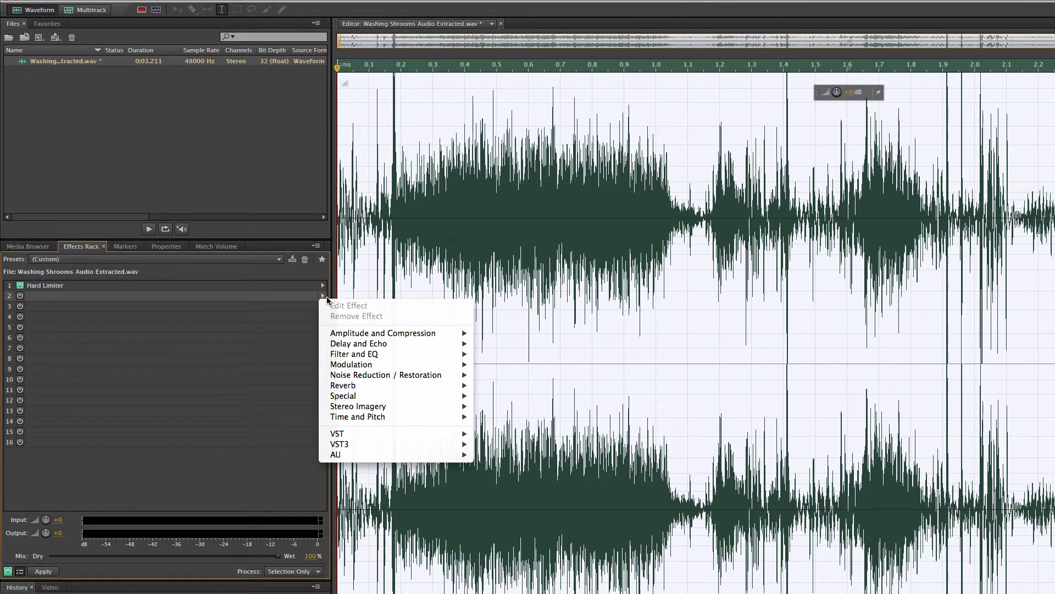
{"action": "mouse_move", "coordinate": [393, 346]}
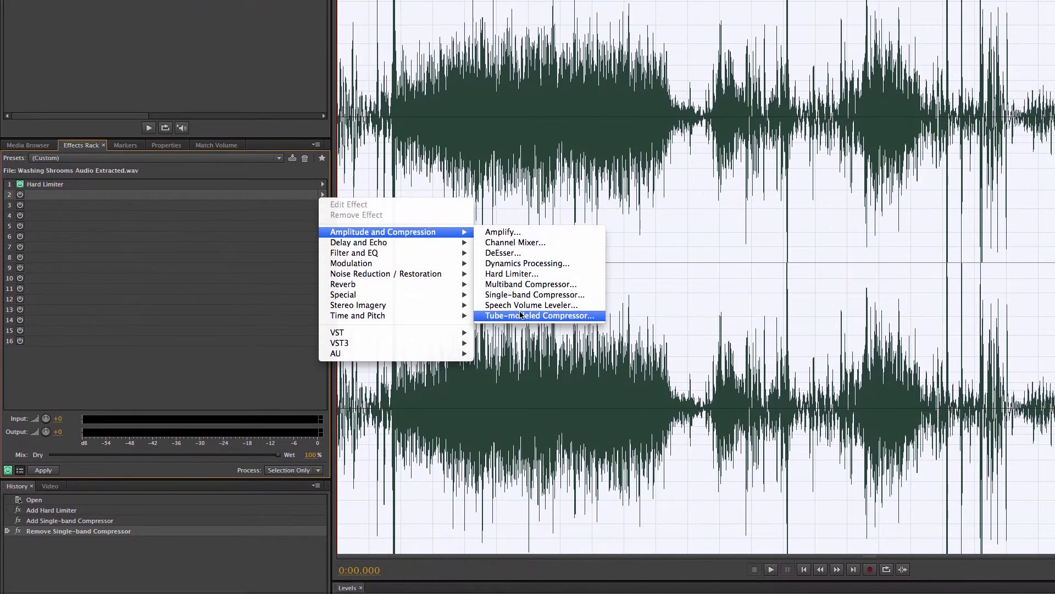
- Load a Tube-modeled Compressor into slot 2, lower its threshold to about -6.8 dB, and edit its ratio
{"action": "left_click", "coordinate": [533, 329]}
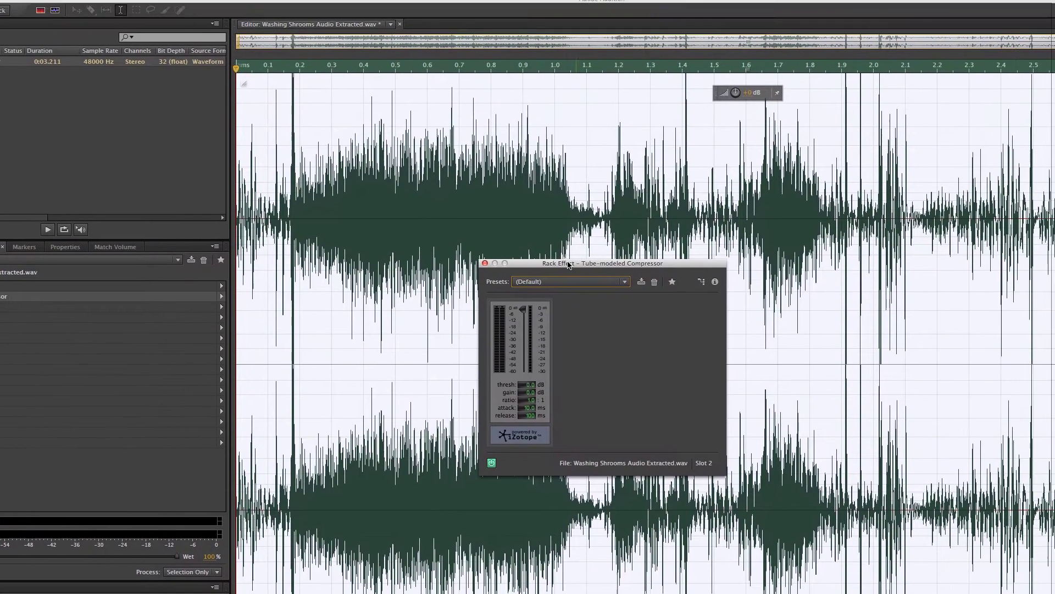
{"action": "left_click_drag", "start_coordinate": [660, 189], "coordinate": [437, 144]}
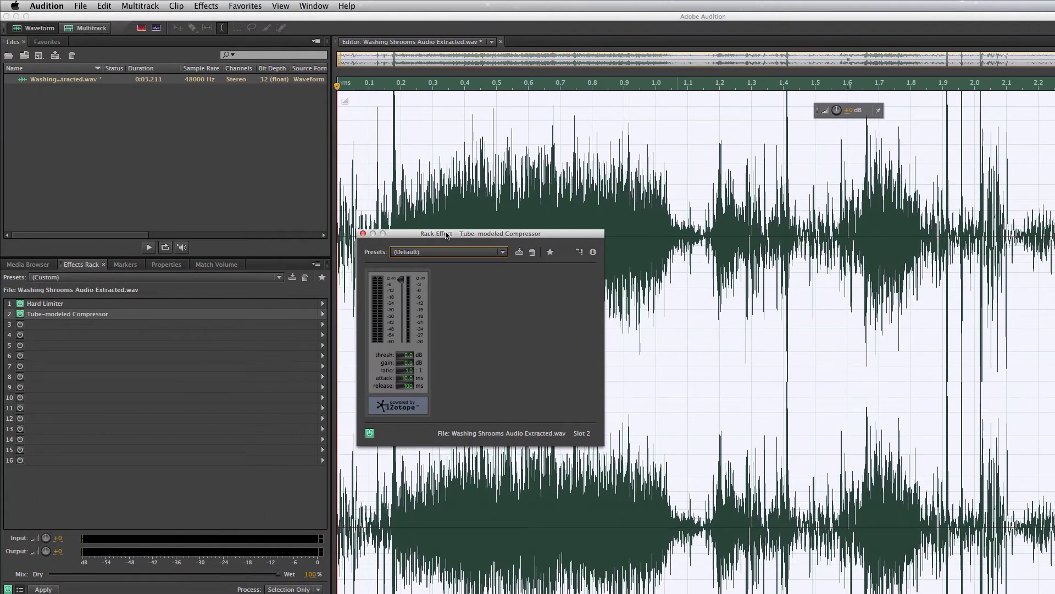
{"action": "left_click_drag", "start_coordinate": [402, 349], "coordinate": [357, 347]}
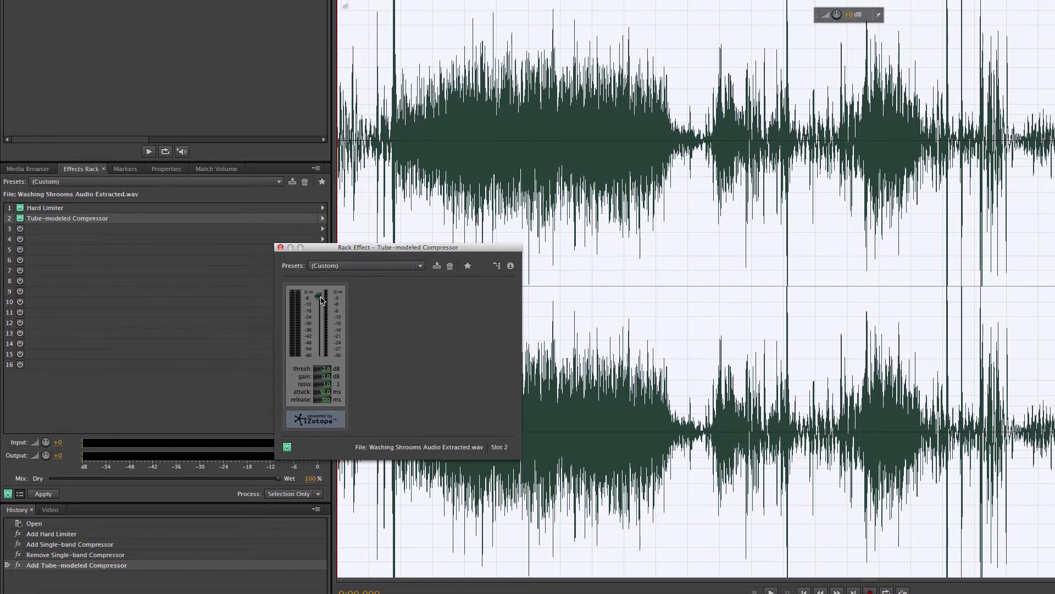
{"action": "left_click_drag", "start_coordinate": [322, 298], "coordinate": [321, 298]}
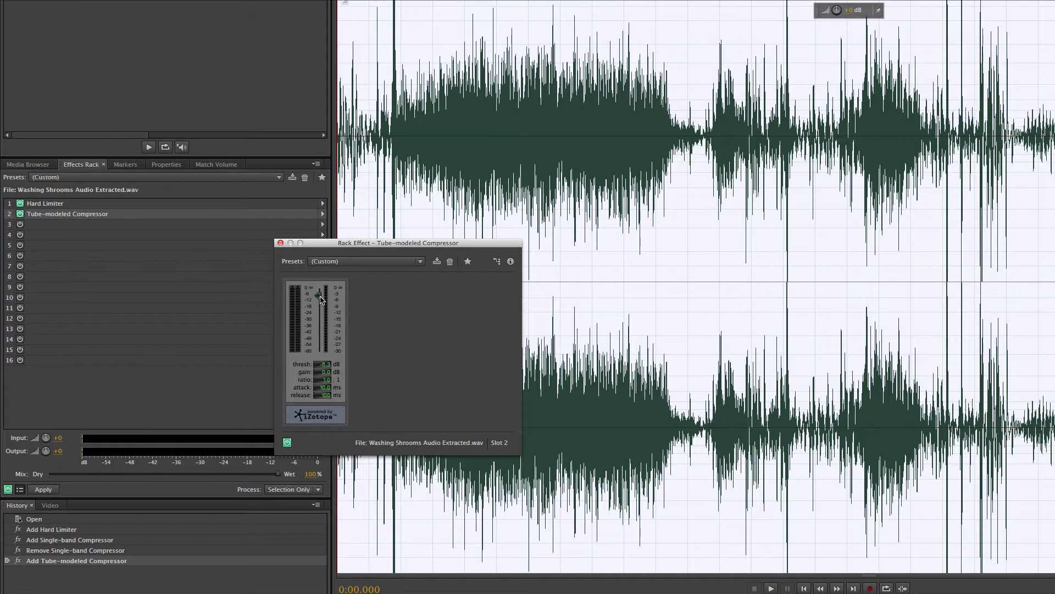
{"action": "left_click", "coordinate": [326, 366]}
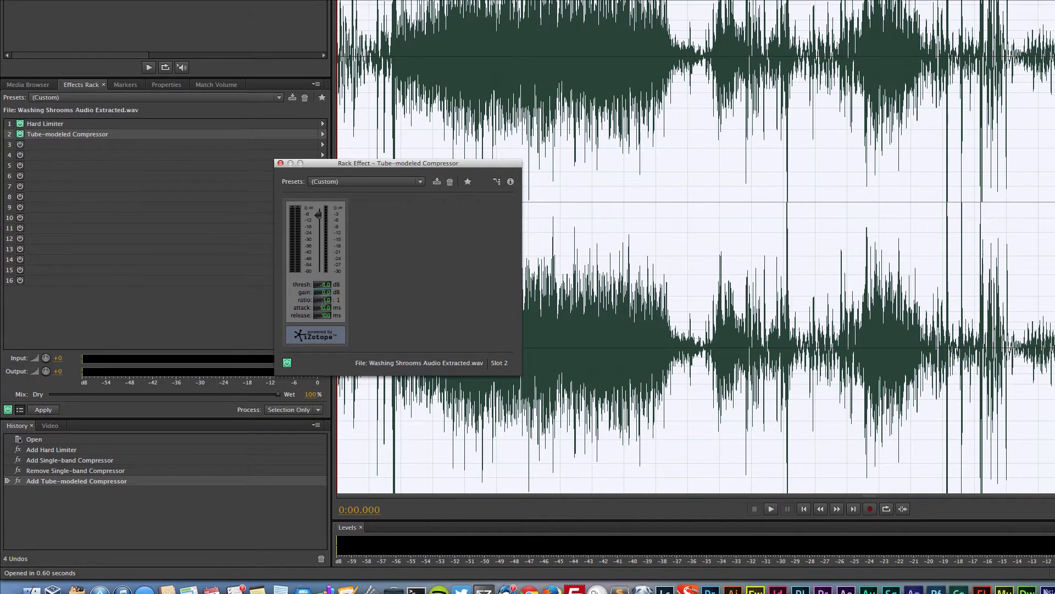
{"action": "left_click", "coordinate": [326, 303]}
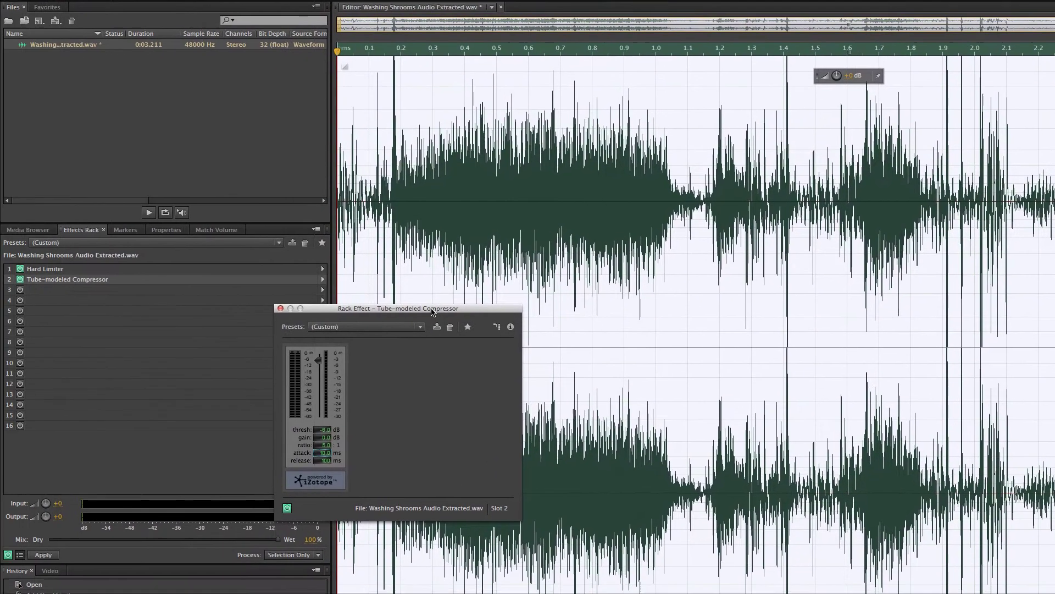
{"action": "left_click_drag", "start_coordinate": [82, 343], "coordinate": [87, 326]}
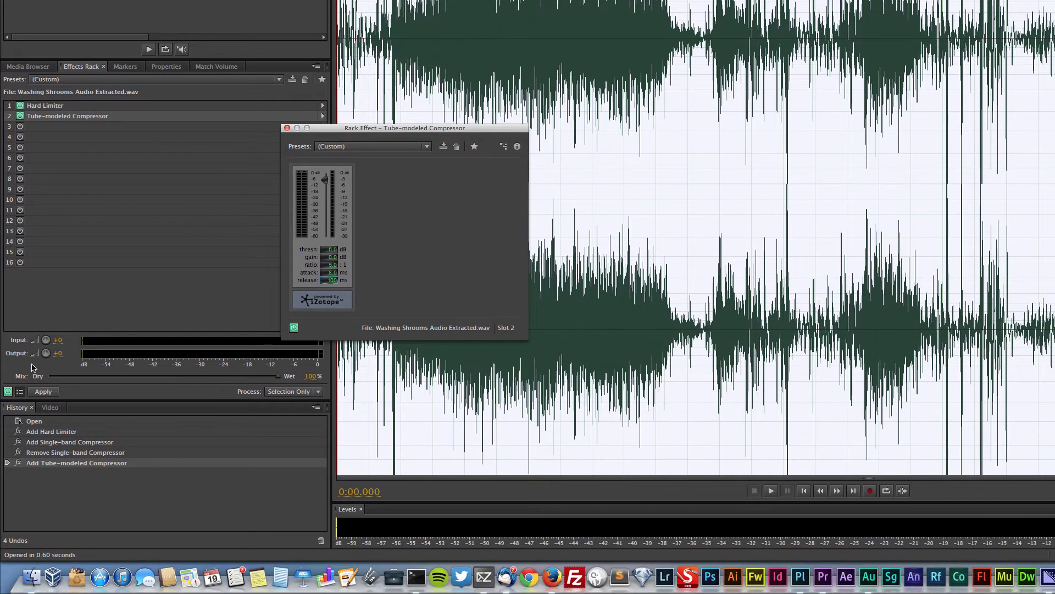
- Apply the rack effects, play back the result, then undo the application
{"action": "left_click", "coordinate": [39, 392]}
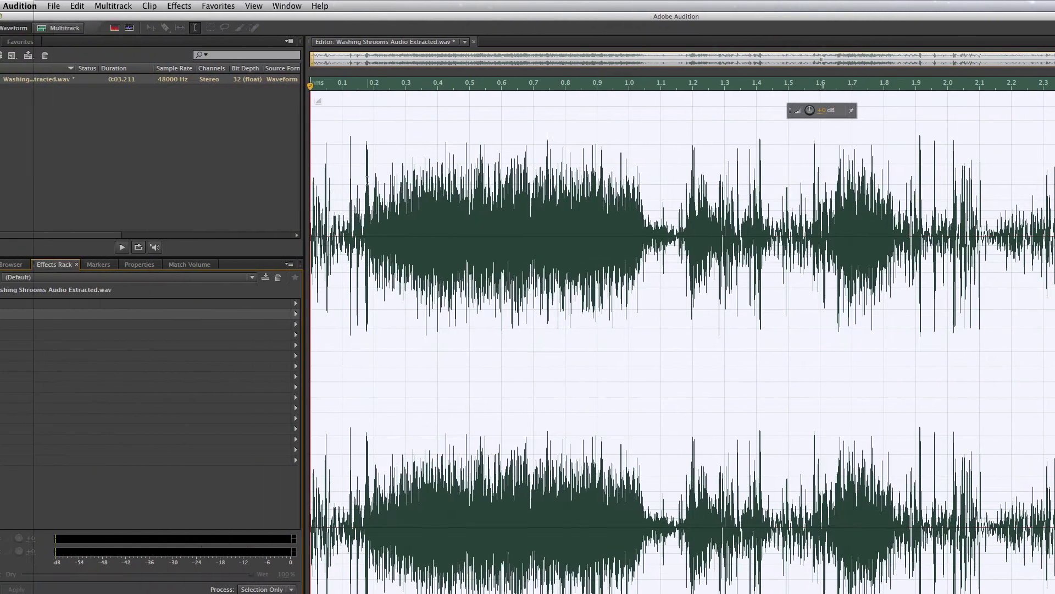
{"action": "key", "text": "space"}
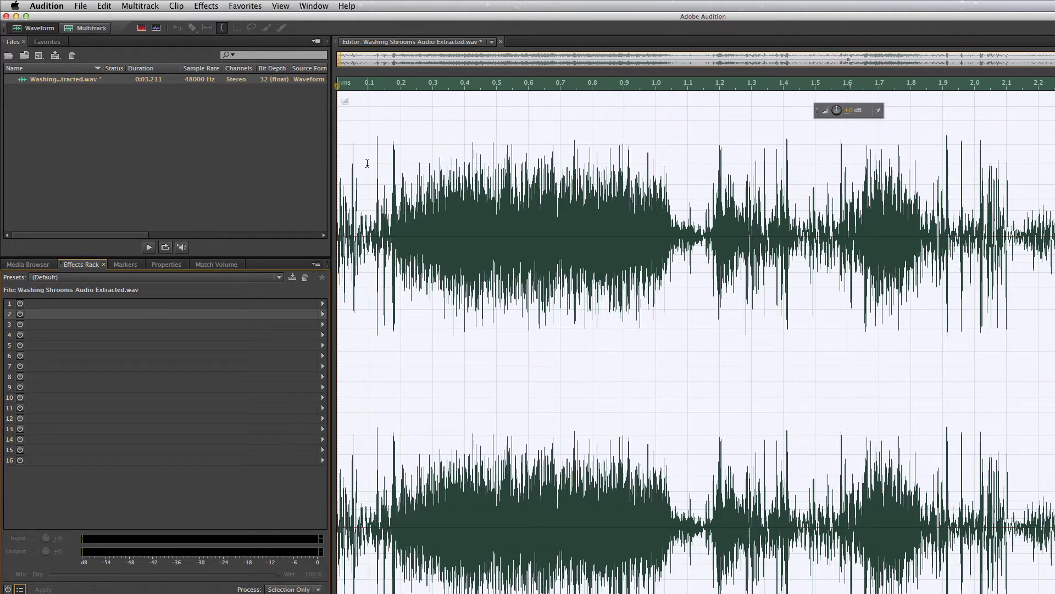
{"action": "key", "text": "space"}
{"action": "key", "text": "space"}
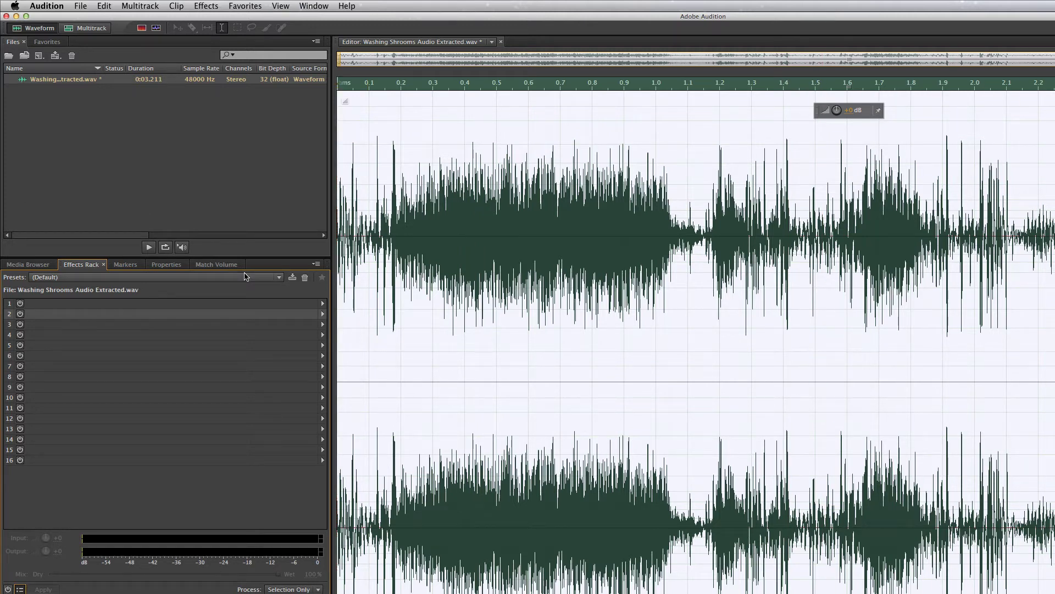
{"action": "key", "text": "super+z"}
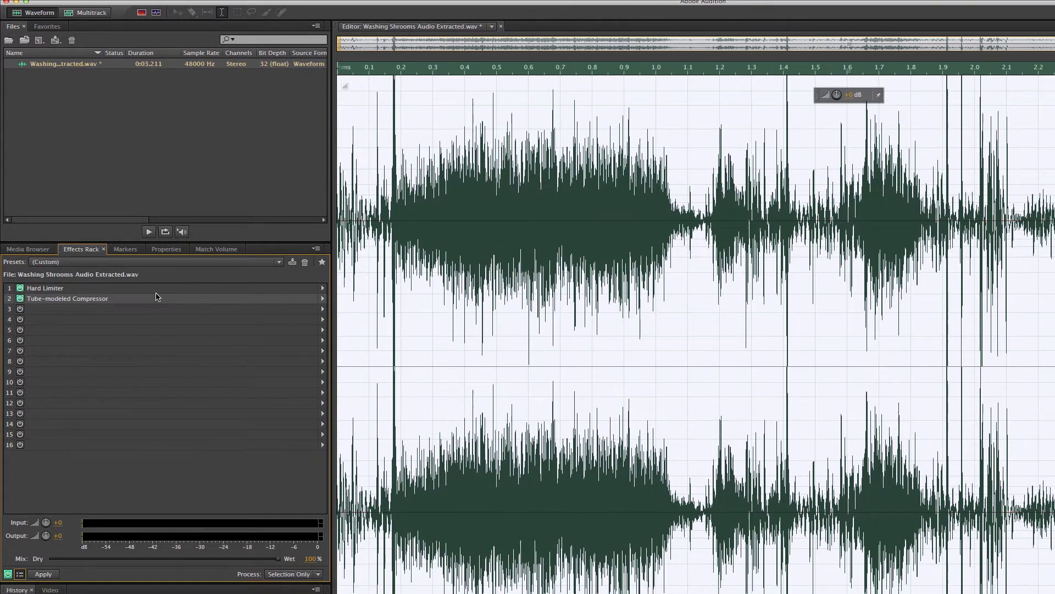
- Change the Hard Limiter's maximum amplitude to 0.0 dB
{"action": "double_click", "coordinate": [157, 296]}
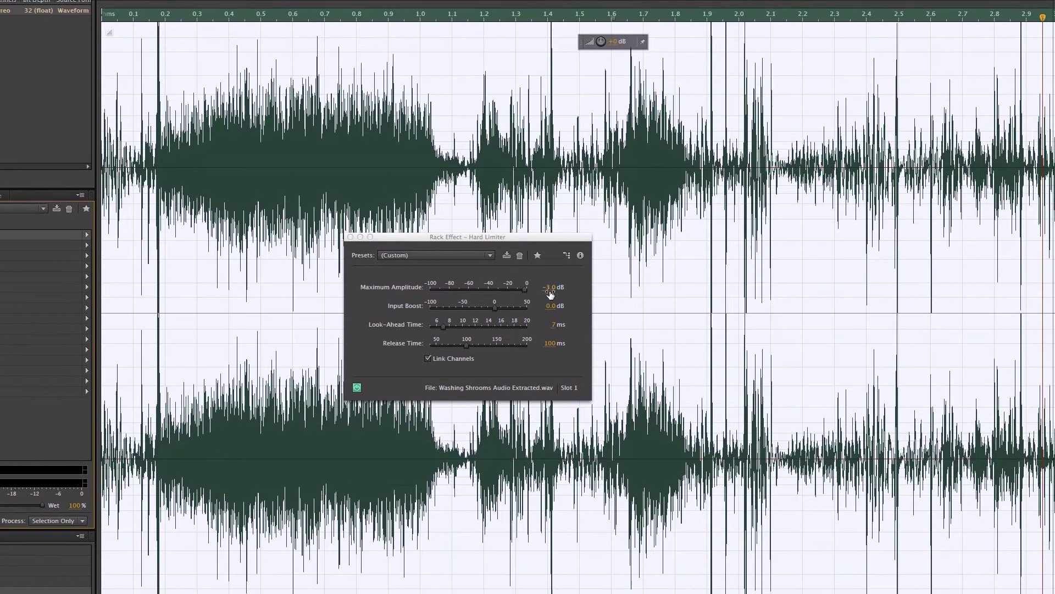
{"action": "left_click", "coordinate": [550, 288]}
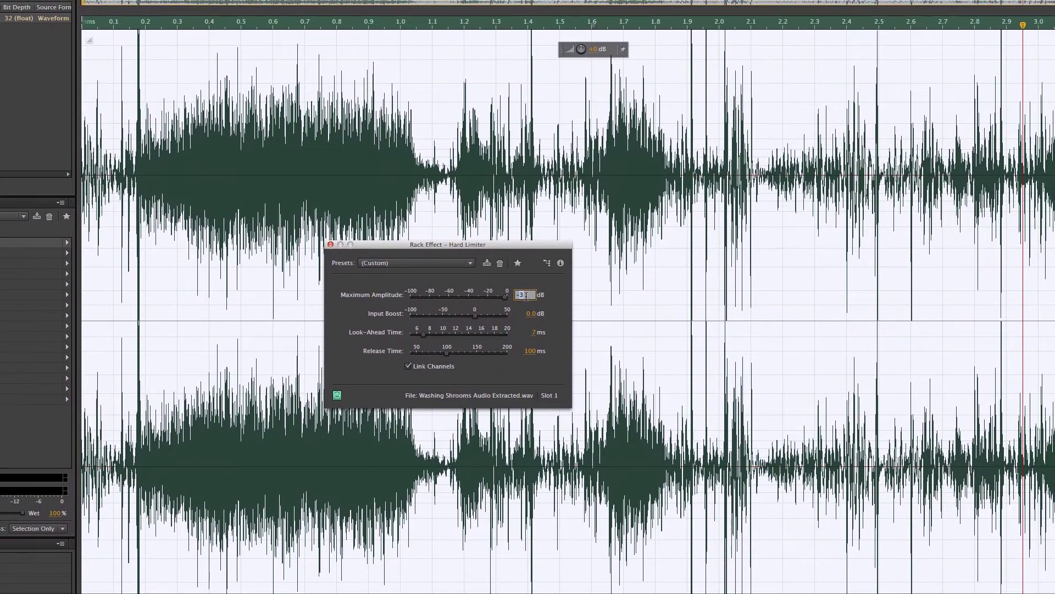
{"action": "type", "text": "0"}
{"action": "key", "text": "Return"}
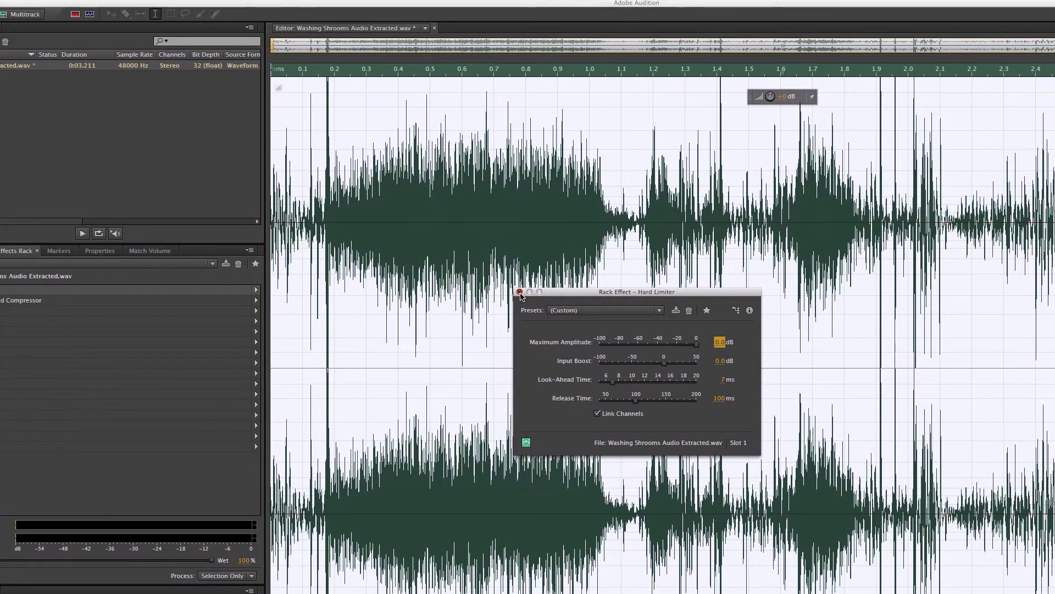
{"action": "left_click", "coordinate": [387, 254]}
- Edit the Tube-modeled Compressor's threshold toward -3 dB, then its ratio
{"action": "double_click", "coordinate": [77, 284]}
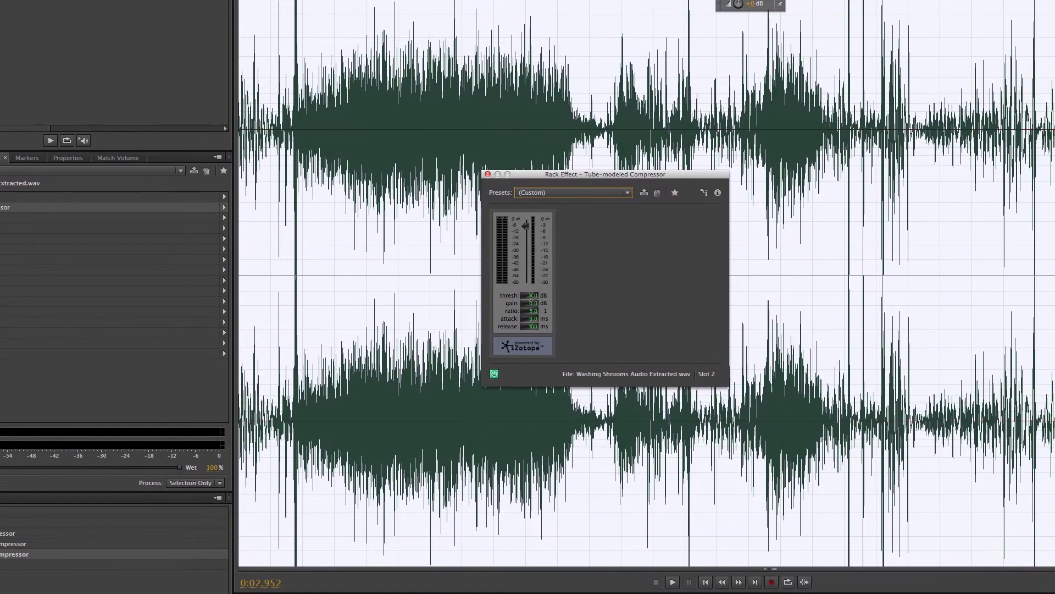
{"action": "left_click", "coordinate": [519, 297]}
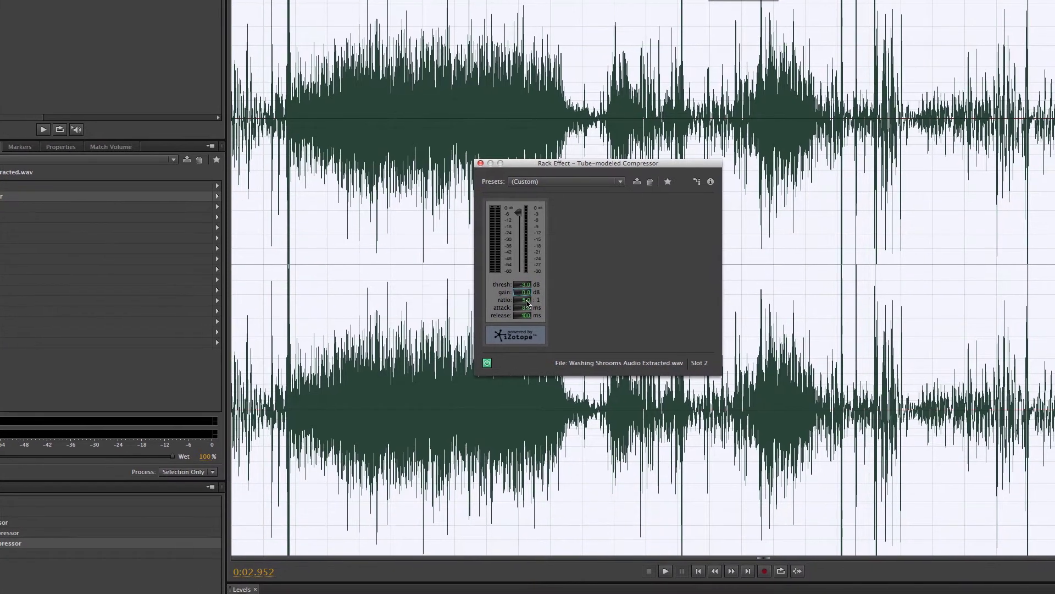
{"action": "left_click", "coordinate": [514, 310]}
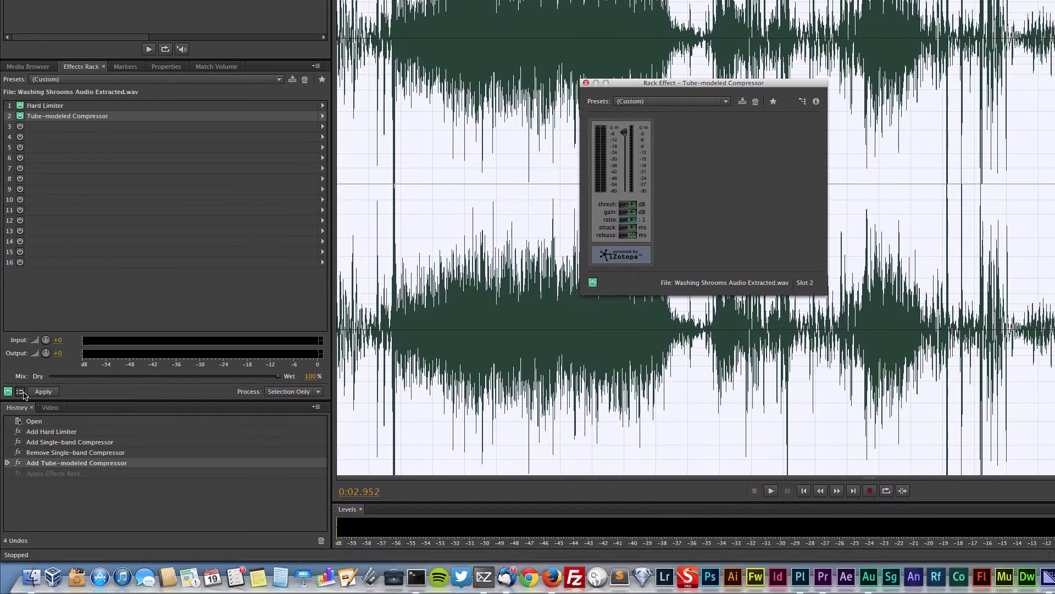
- Apply and preview the effects, then cap the Hard Limiter's maximum amplitude at -3 dB
{"action": "left_click", "coordinate": [45, 390]}
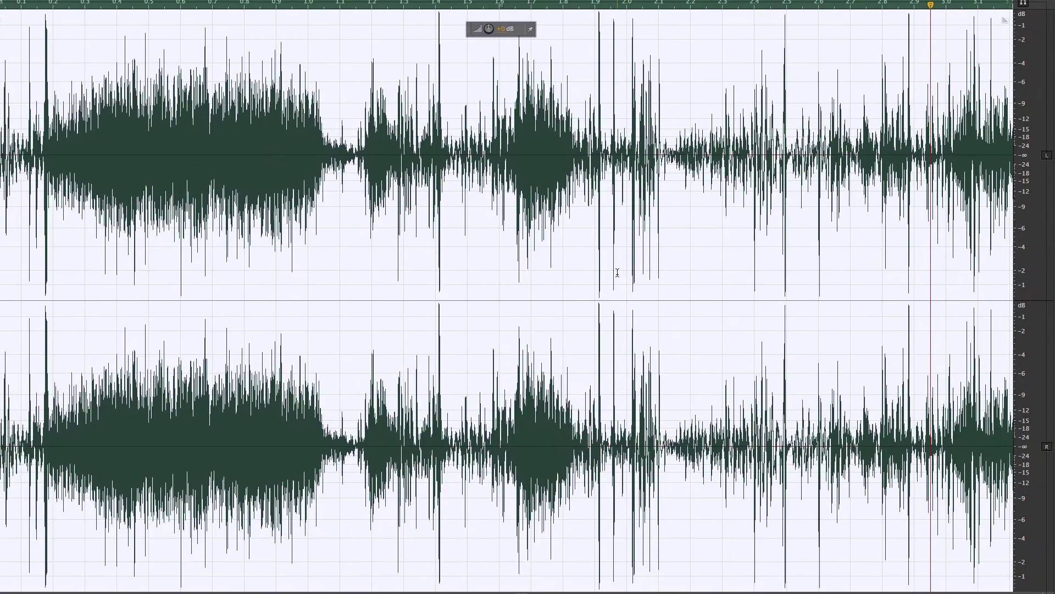
{"action": "key", "text": "space"}
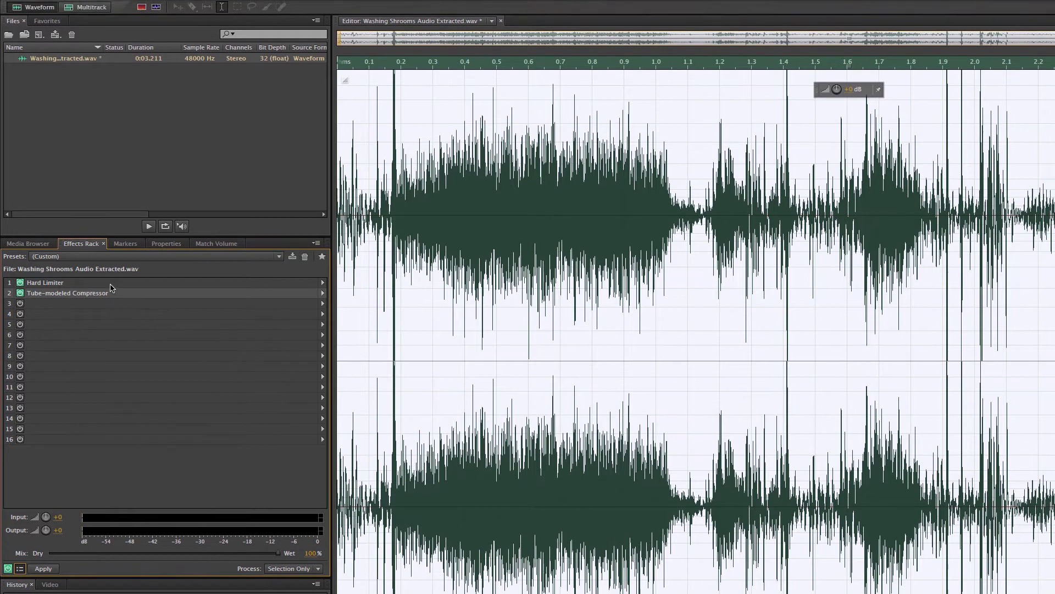
{"action": "double_click", "coordinate": [110, 265]}
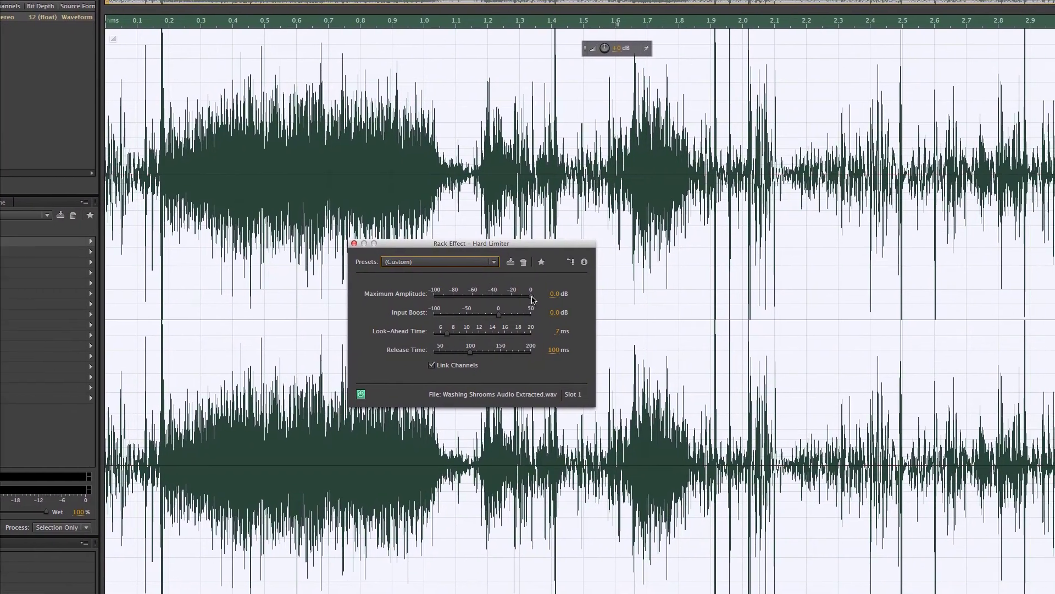
{"action": "left_click", "coordinate": [557, 294]}
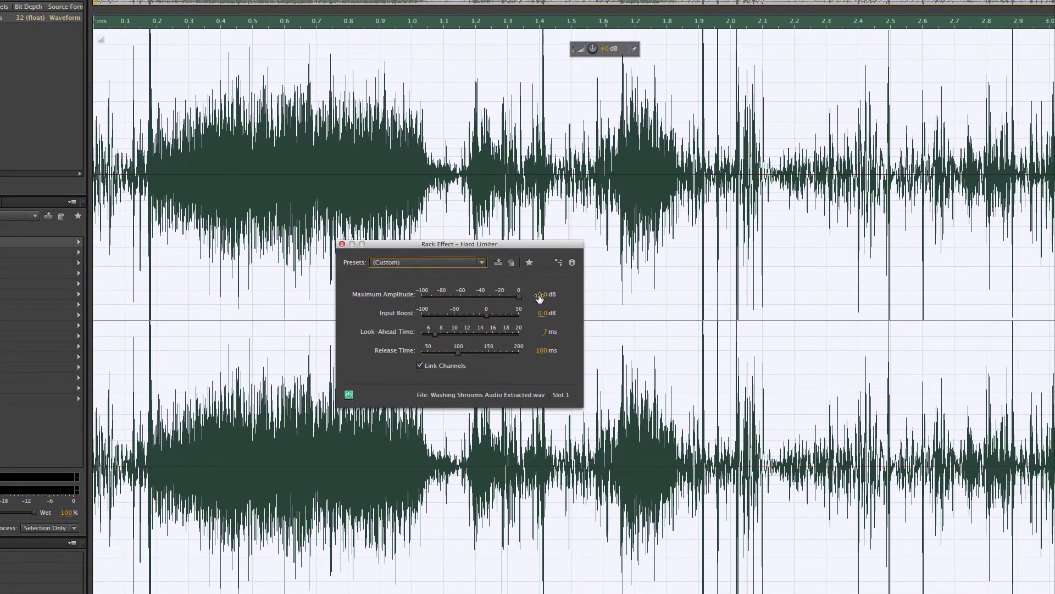
{"action": "type", "text": "-3"}
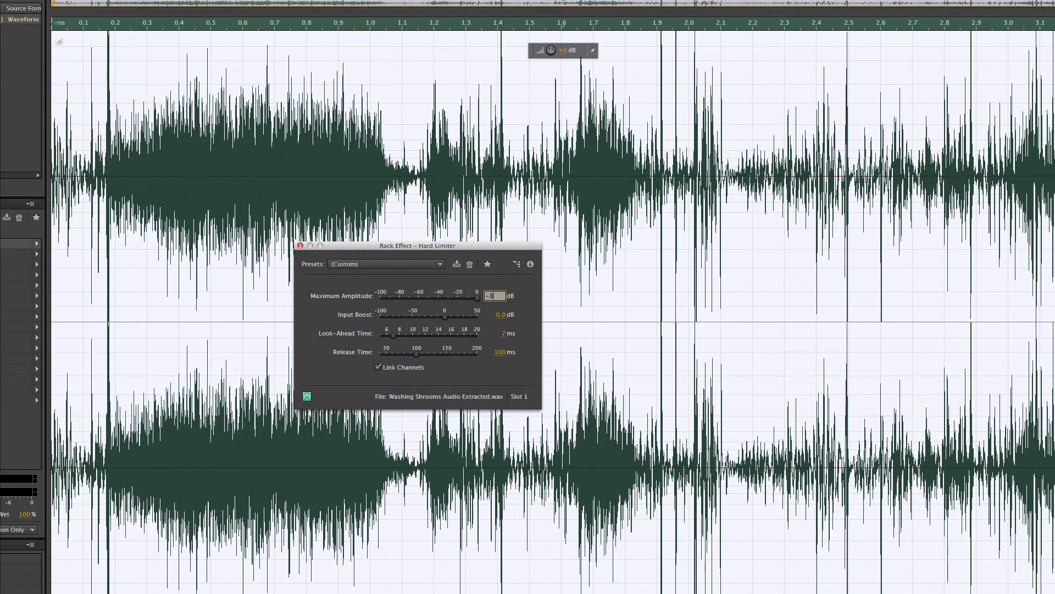
{"action": "key", "text": "Return"}
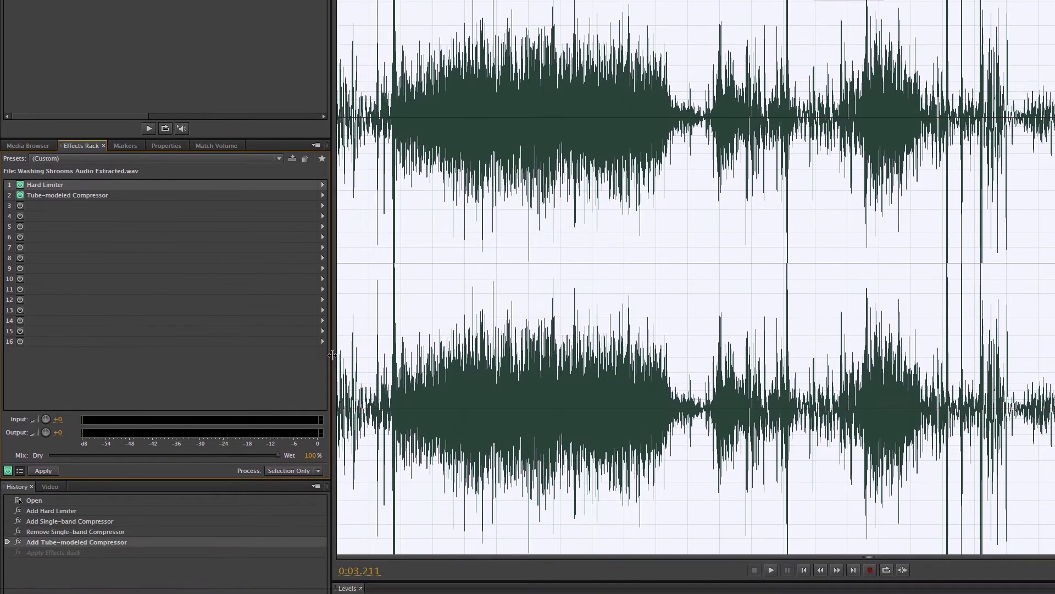
{"action": "key", "text": "space"}
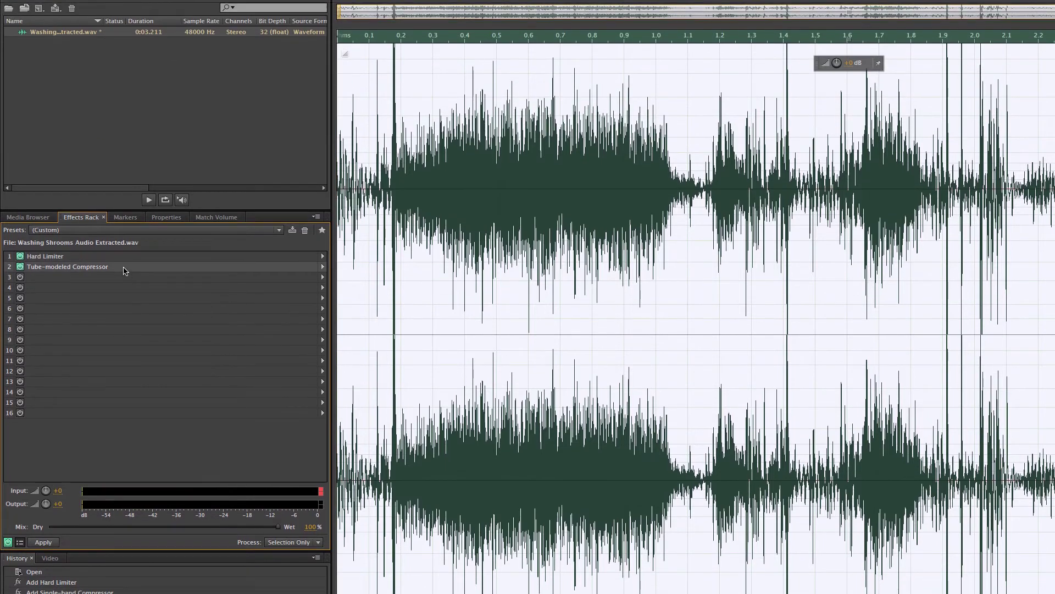
{"action": "double_click", "coordinate": [125, 138]}
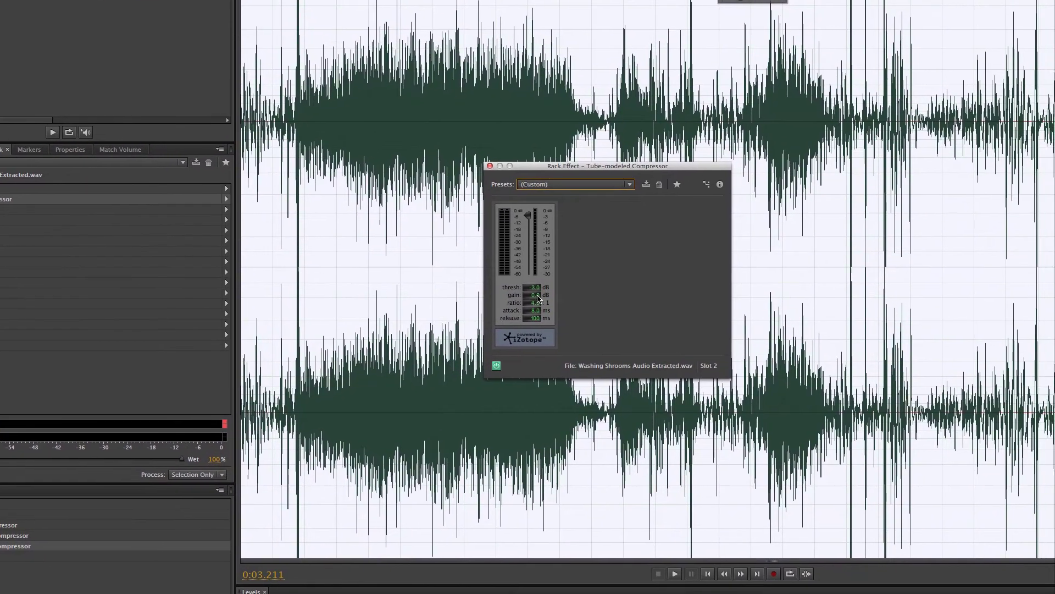
- Tune the compressor gain to 4 dB while previewing, then apply the limiter and compressor chain
{"action": "left_click_drag", "start_coordinate": [538, 298], "coordinate": [561, 298]}
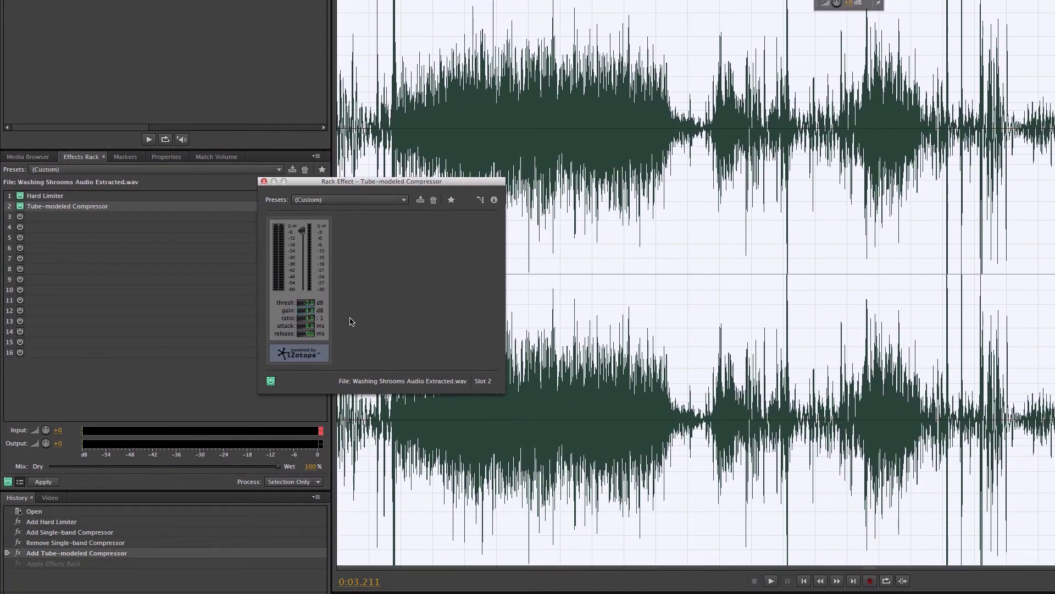
{"action": "key", "text": "space"}
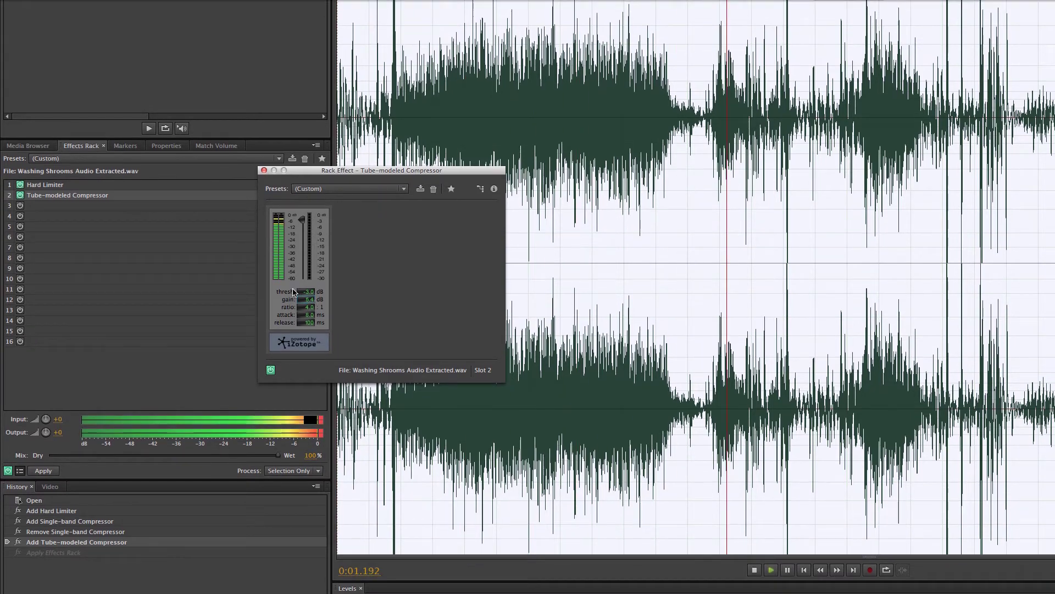
{"action": "left_click_drag", "start_coordinate": [310, 300], "coordinate": [303, 300]}
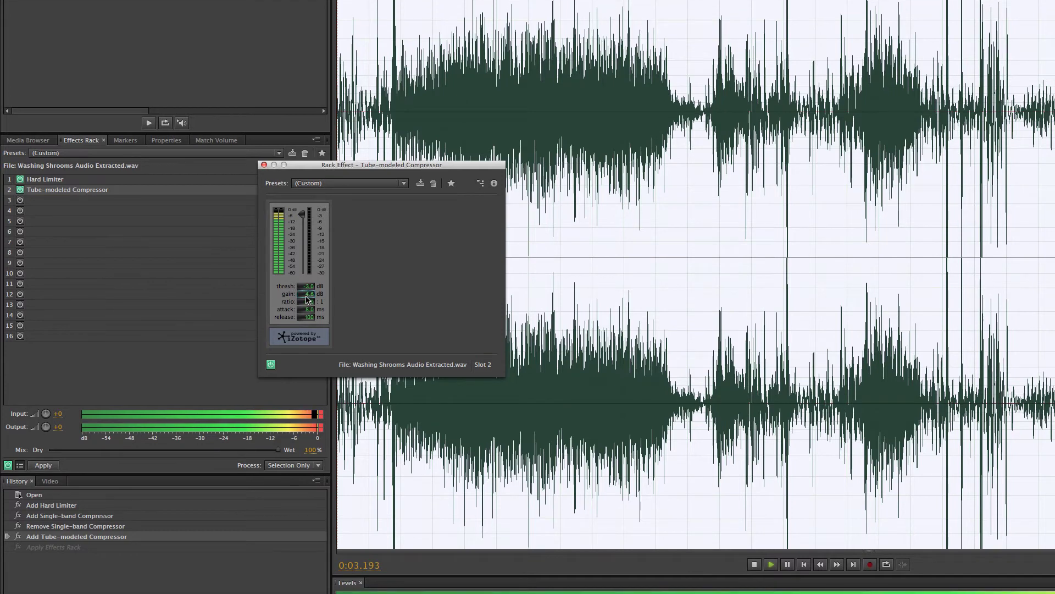
{"action": "key", "text": "space"}
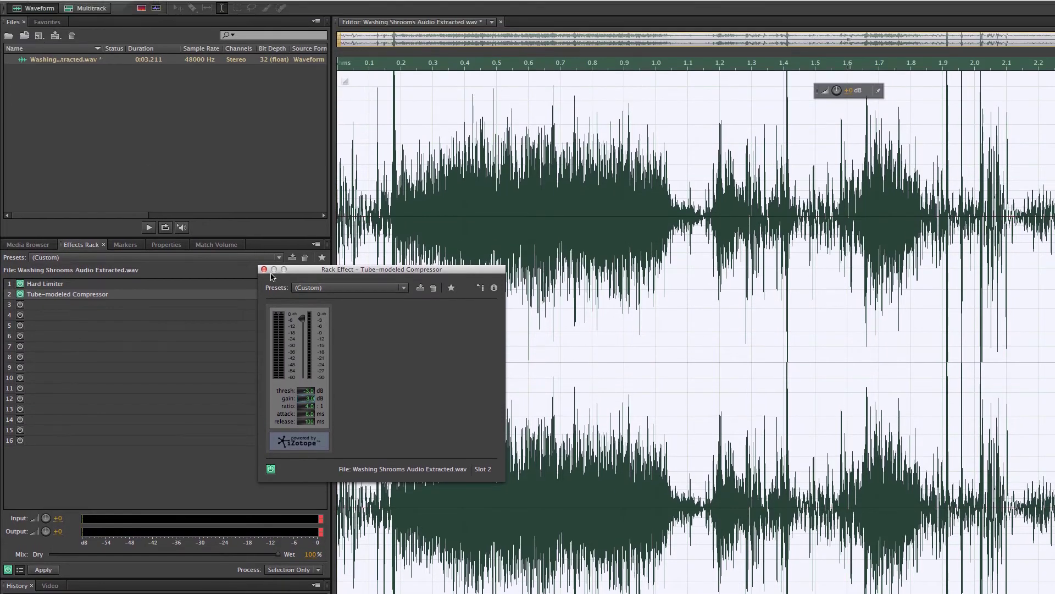
{"action": "left_click", "coordinate": [264, 164]}
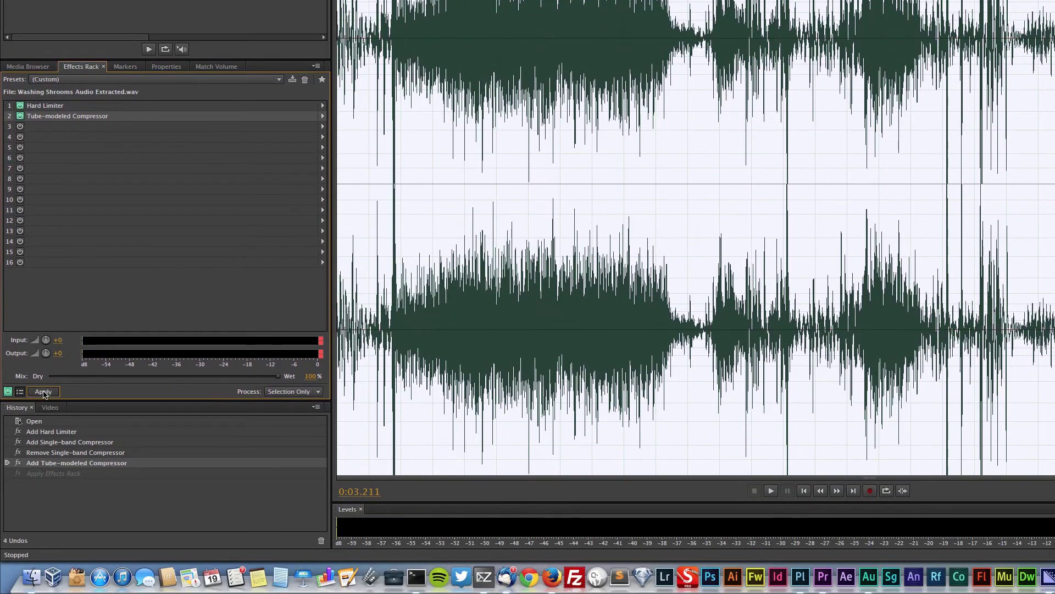
{"action": "left_click", "coordinate": [43, 391]}
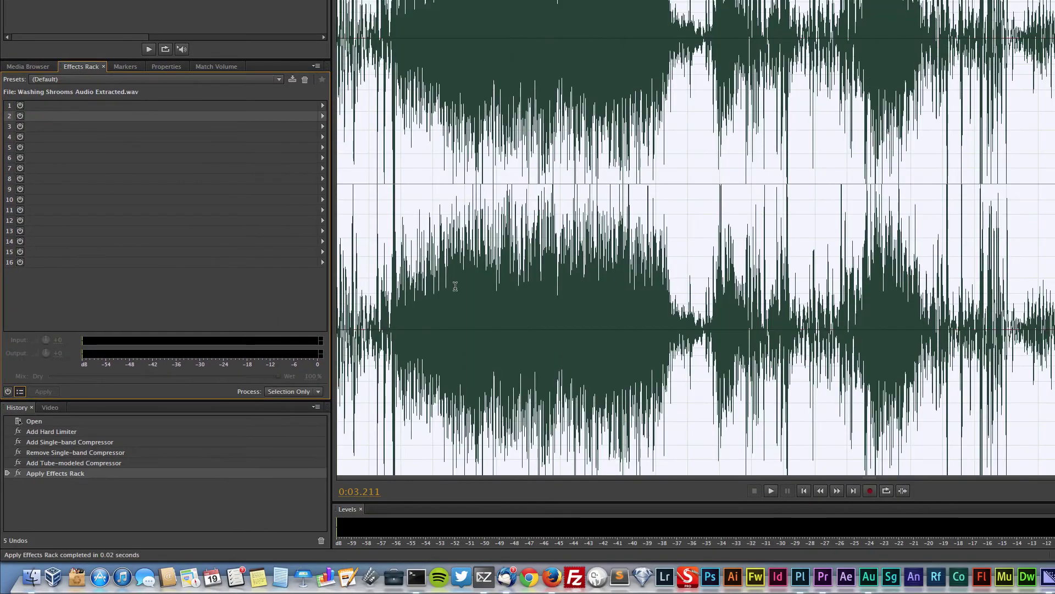
- Play the processed audio, then set the Tube-modeled Compressor threshold to -6 dB
{"action": "key", "text": "space"}
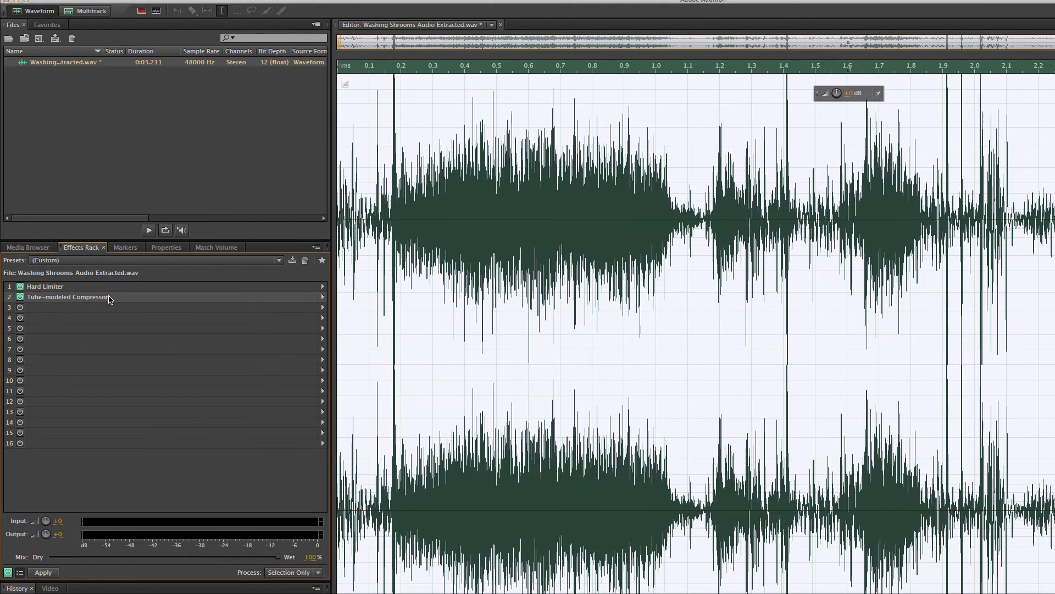
{"action": "double_click", "coordinate": [109, 299]}
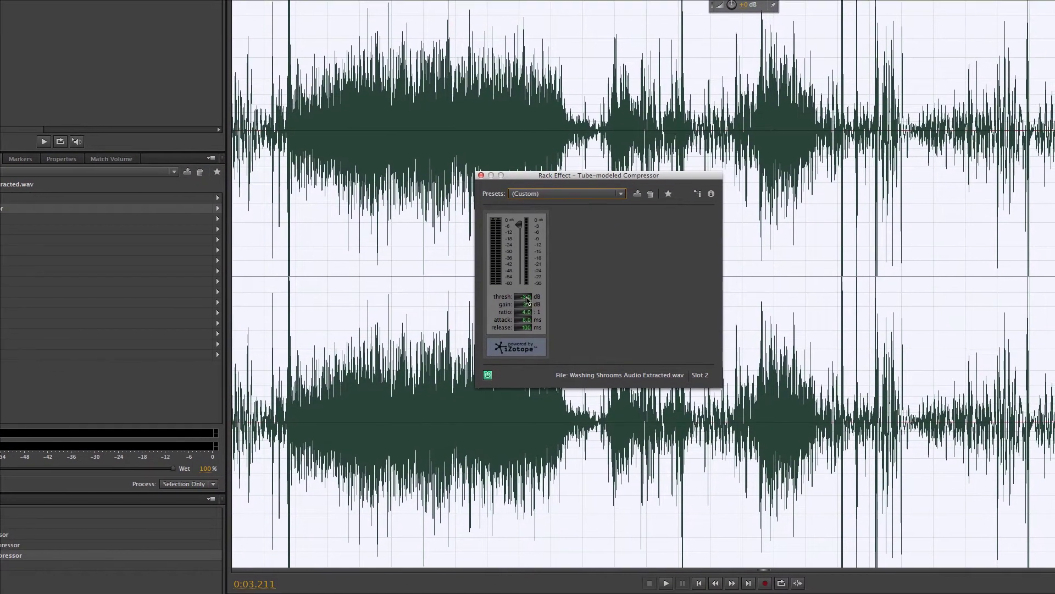
{"action": "left_click", "coordinate": [536, 305]}
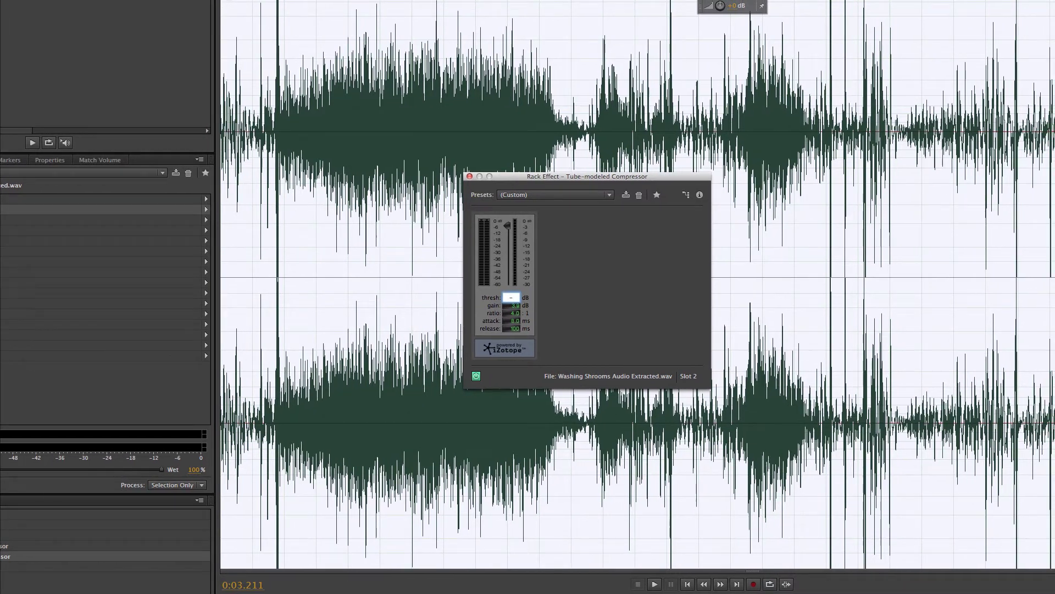
{"action": "type", "text": "-6"}
{"action": "key", "text": "Return"}
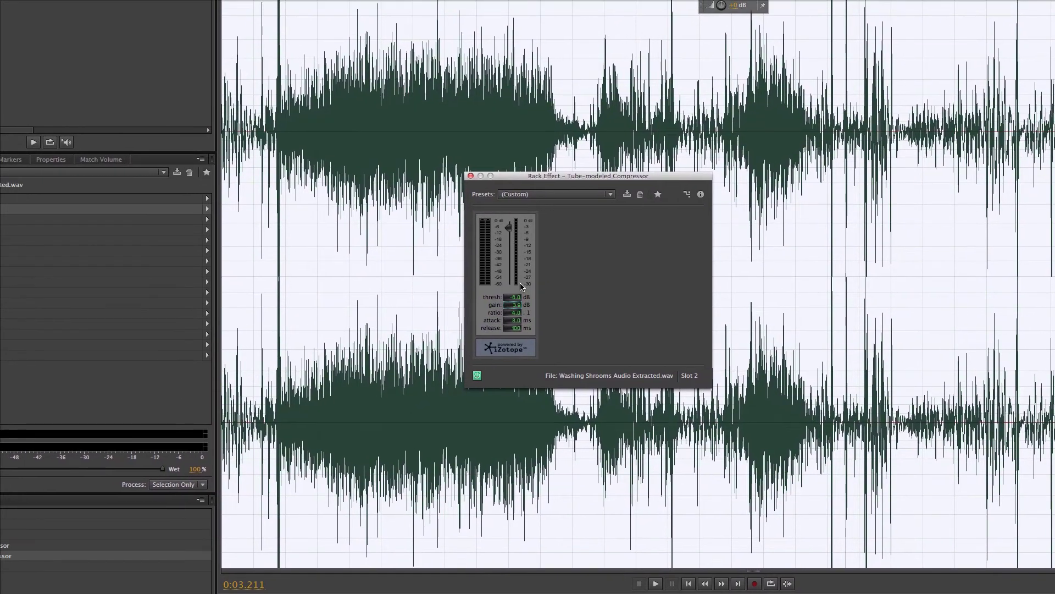
- Enter a 12.8 dB compressor gain, then drag it down to about 2 dB while listening
{"action": "left_click", "coordinate": [513, 304]}
{"action": "type", "text": "12.8"}
{"action": "key", "text": "Return"}
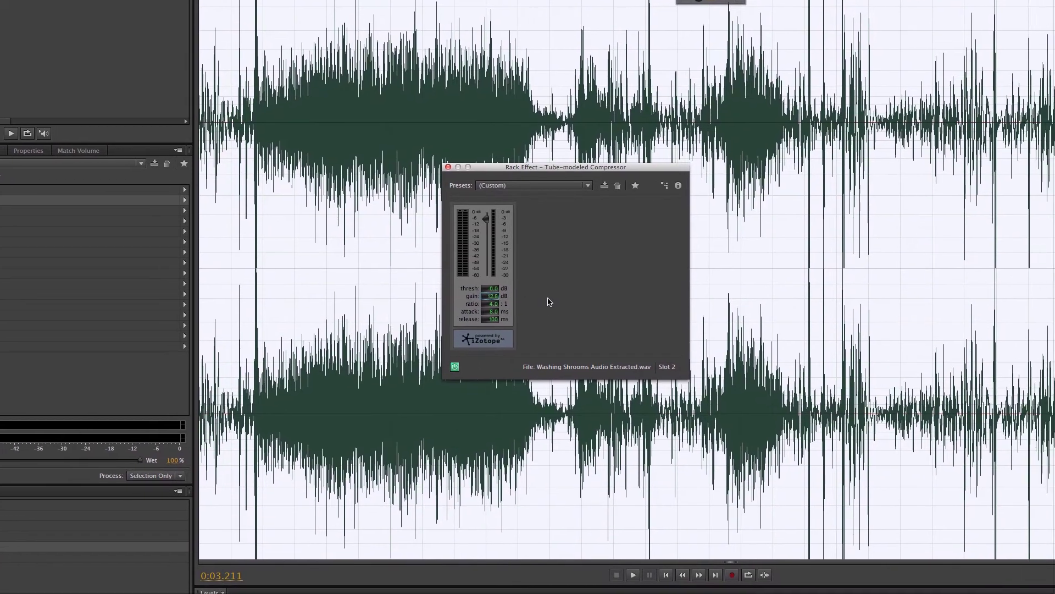
{"action": "key", "text": "space"}
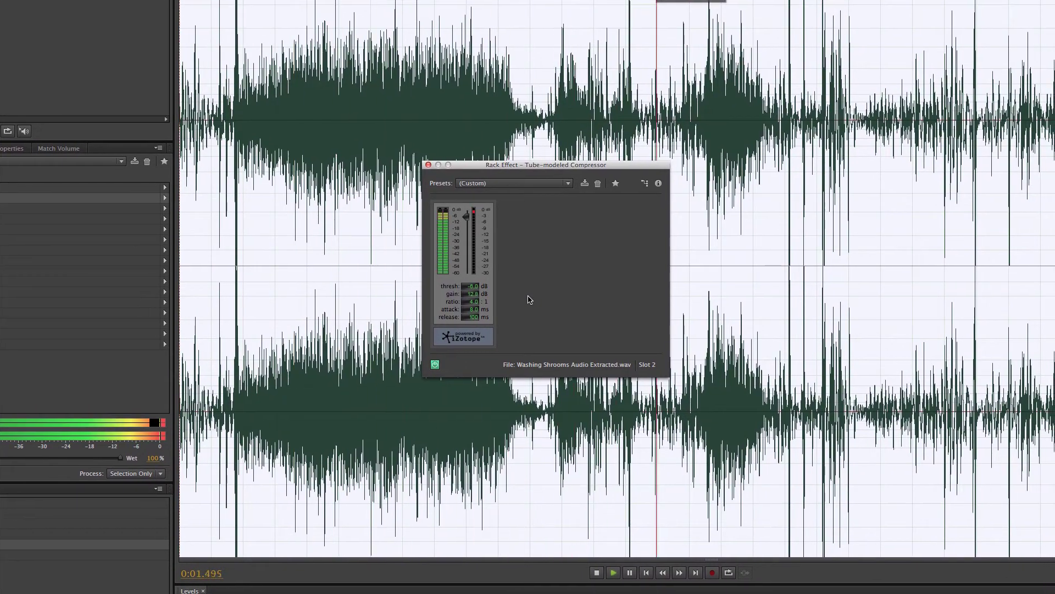
{"action": "left_click_drag", "start_coordinate": [501, 298], "coordinate": [486, 298]}
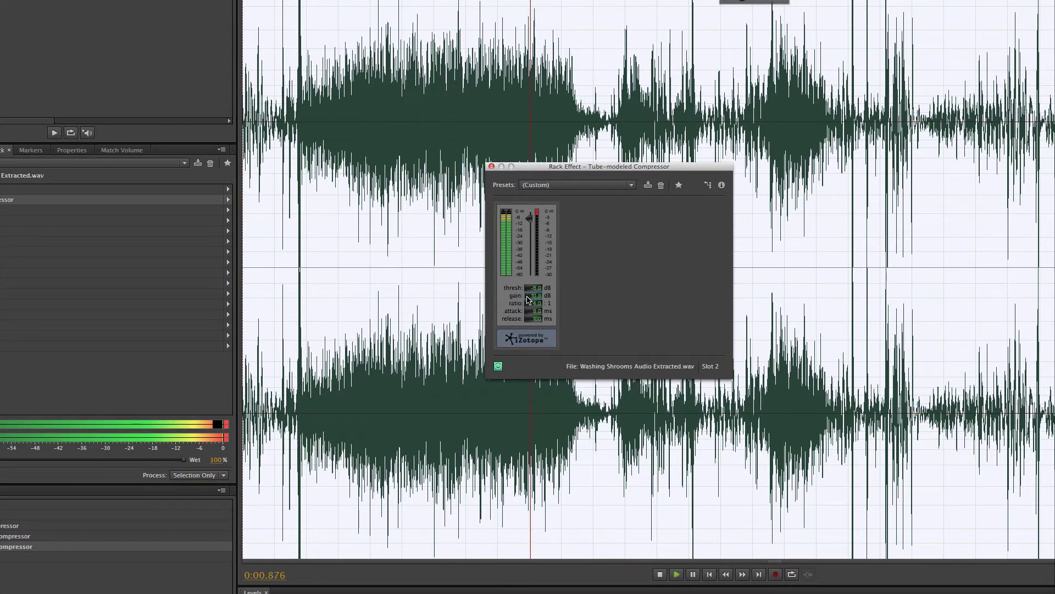
{"action": "left_click_drag", "start_coordinate": [541, 299], "coordinate": [489, 301]}
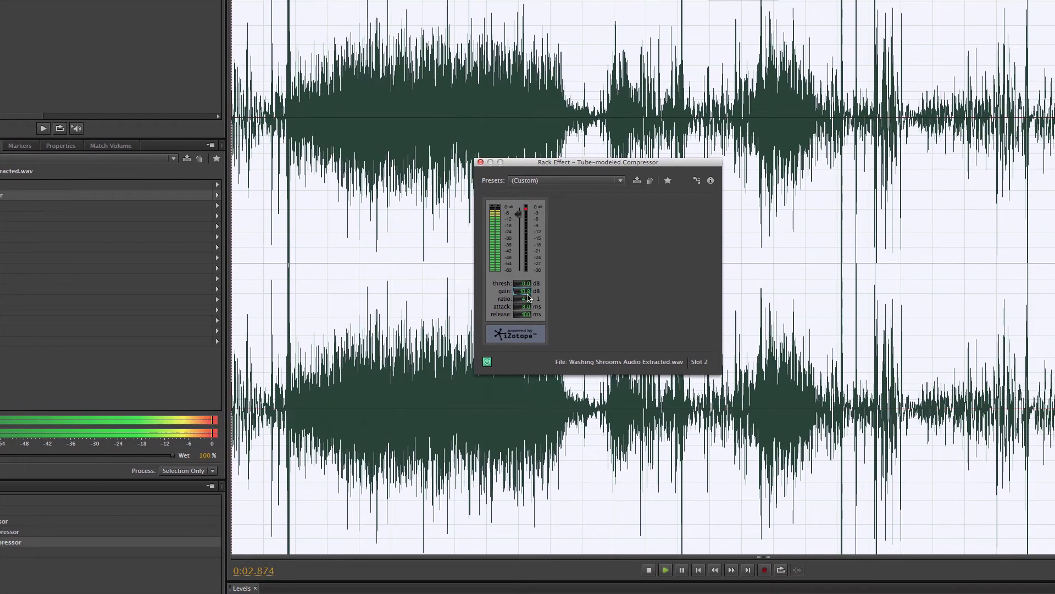
- Raise the compressor threshold to about -7.4 dB and lengthen attack from 41.6 to about 47.8 ms, auditioning the result
{"action": "key", "text": "space"}
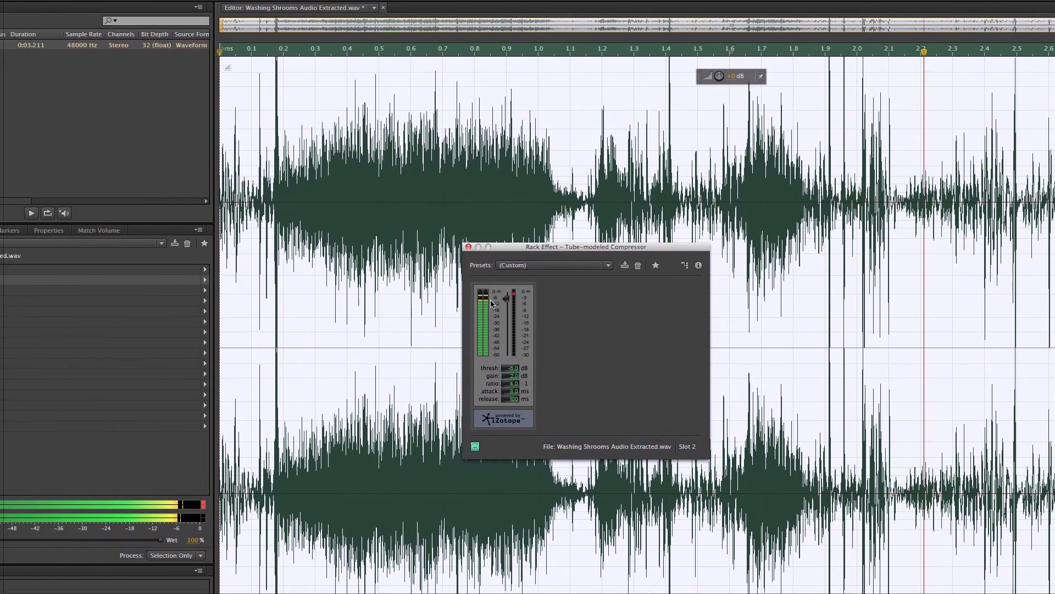
{"action": "left_click_drag", "start_coordinate": [506, 301], "coordinate": [507, 299]}
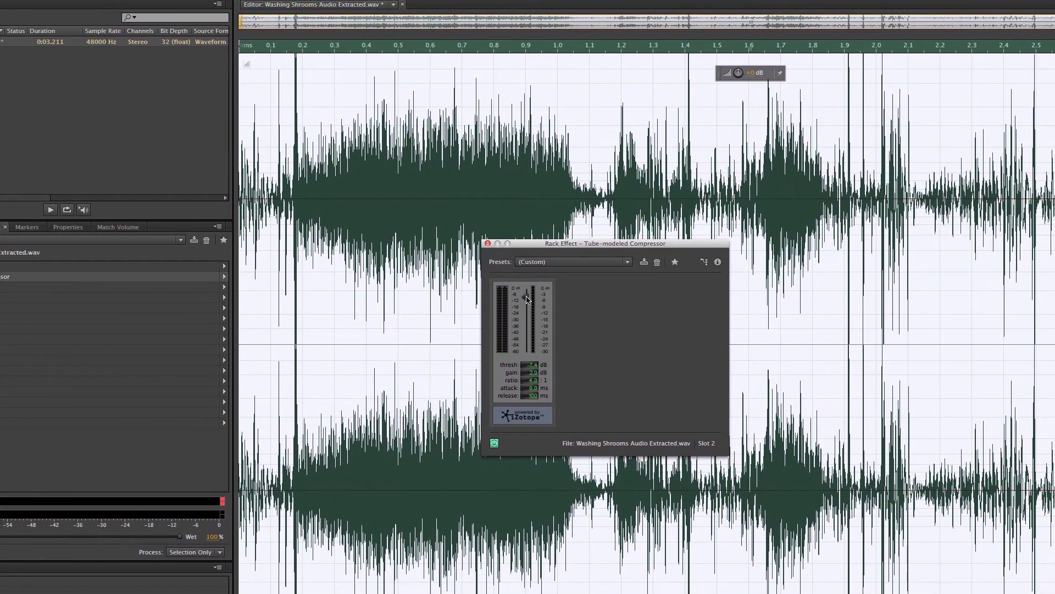
{"action": "key", "text": "space"}
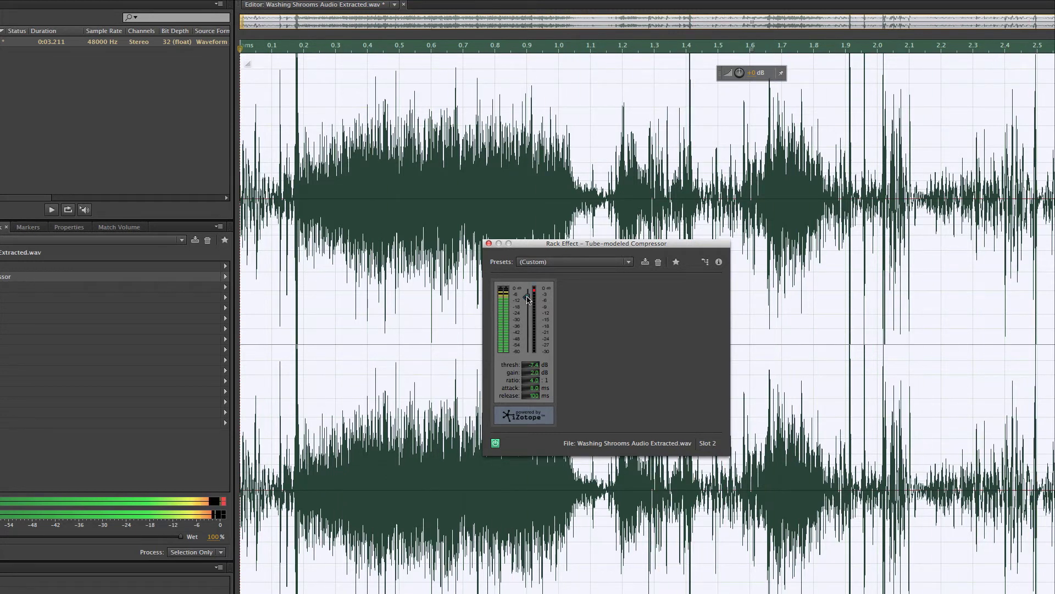
{"action": "key", "text": "space"}
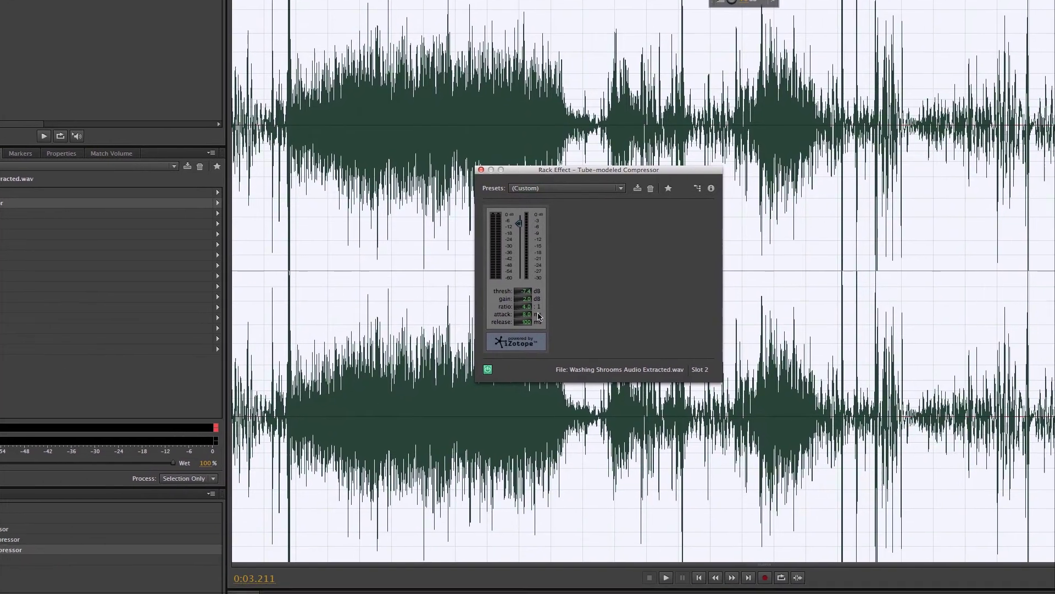
{"action": "type", "text": "41.6"}
{"action": "key", "text": "Return"}
{"action": "key", "text": "space"}
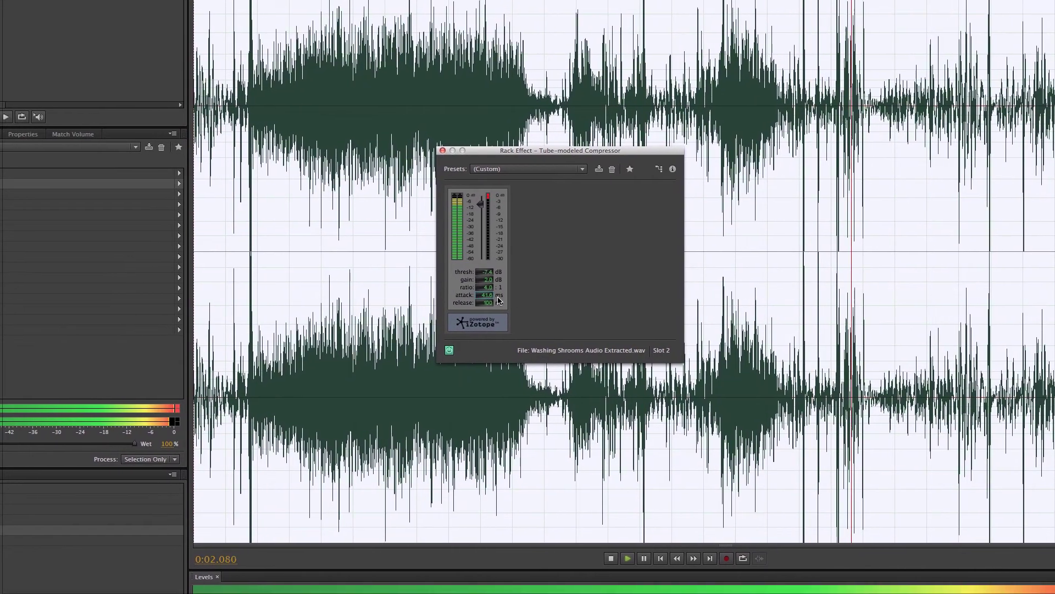
{"action": "left_click_drag", "start_coordinate": [457, 296], "coordinate": [464, 292]}
{"action": "key", "text": "space"}
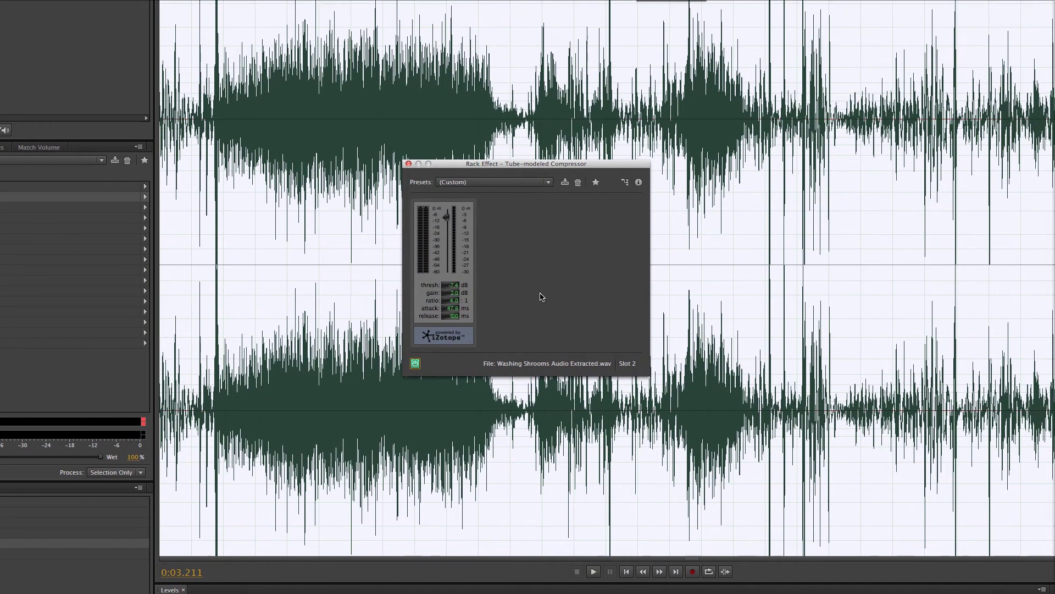
{"action": "key", "text": "space"}
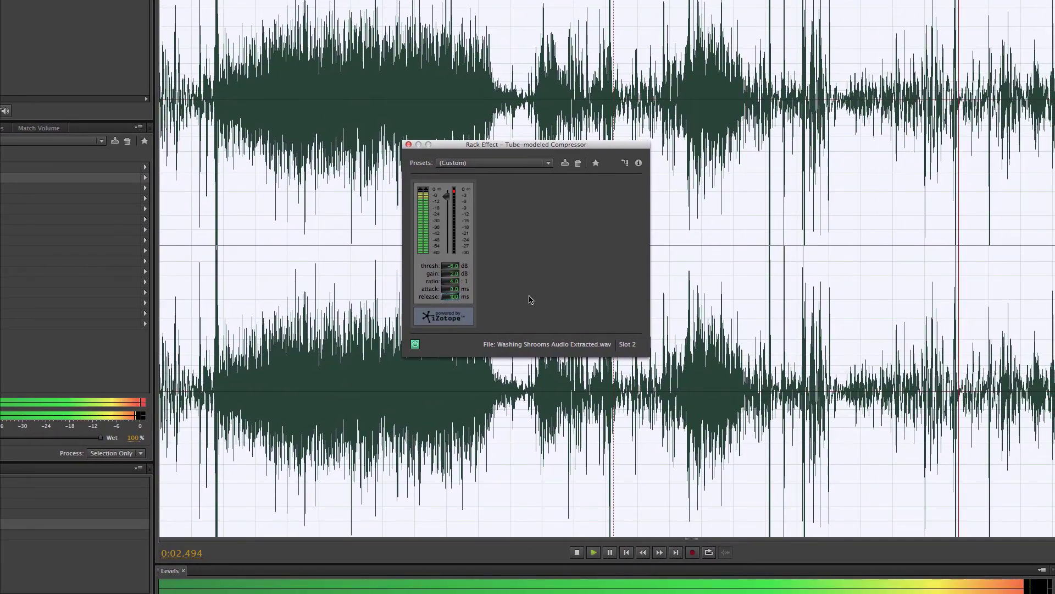
{"action": "key", "text": "space"}
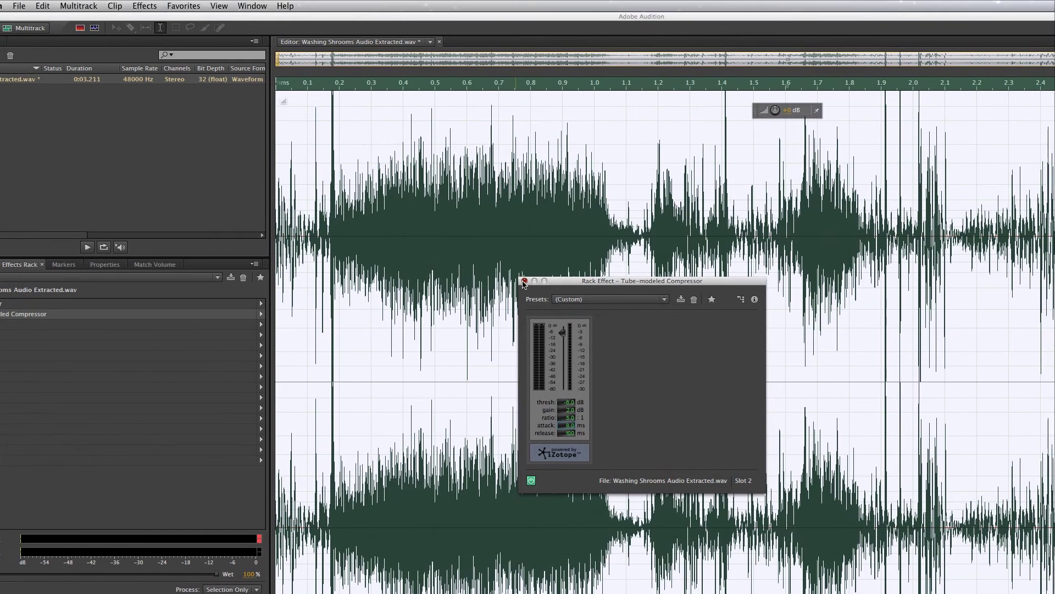
- Open the Hard Limiter and set its Maximum Amplitude to -6 dB, then nudge it lower
{"action": "left_click", "coordinate": [422, 147]}
{"action": "double_click", "coordinate": [60, 295]}
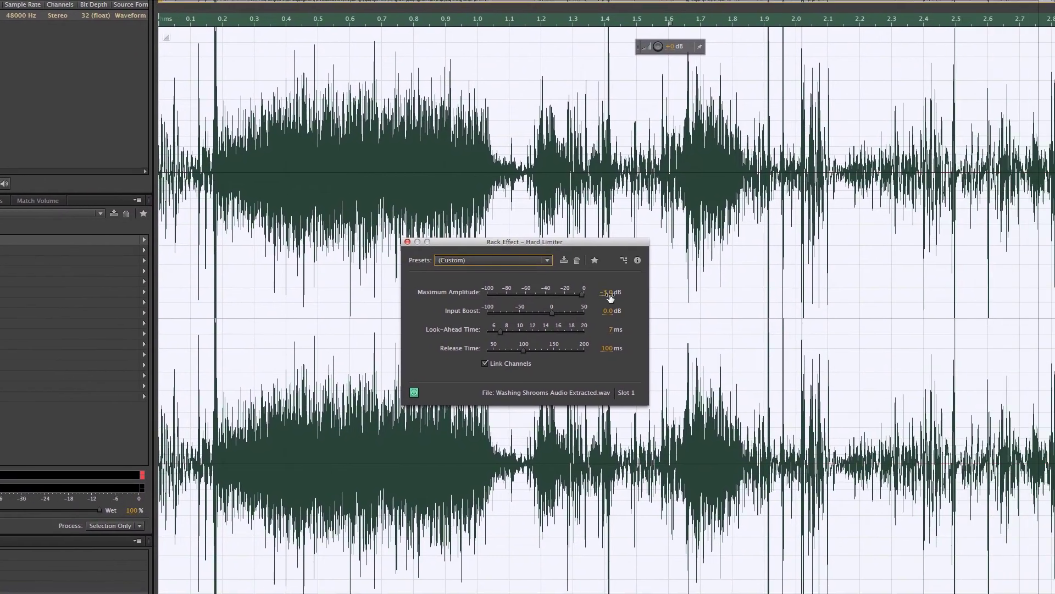
{"action": "left_click", "coordinate": [609, 294]}
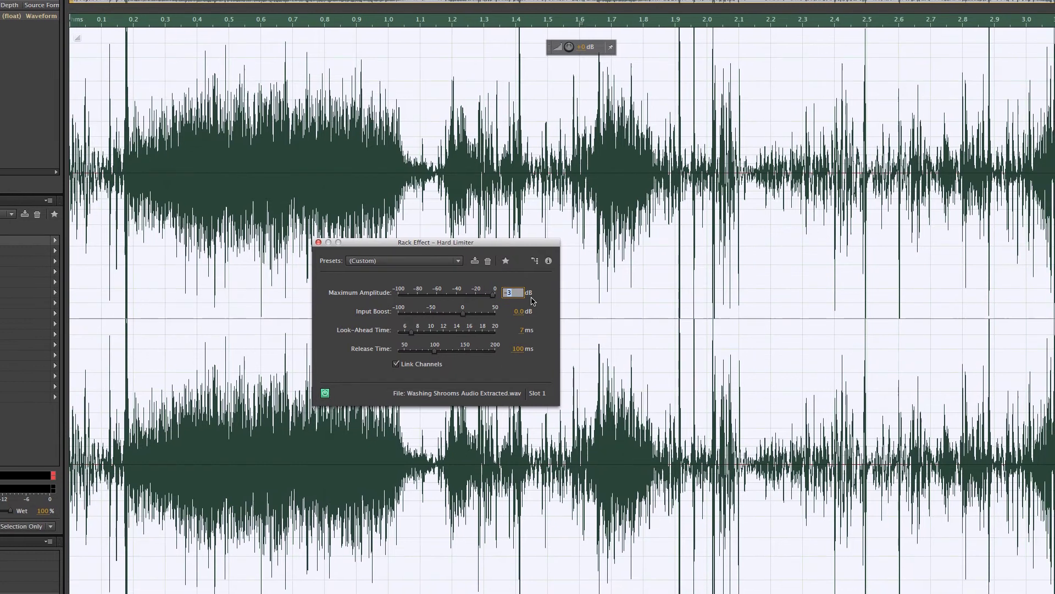
{"action": "type", "text": "-6"}
{"action": "key", "text": "Return"}
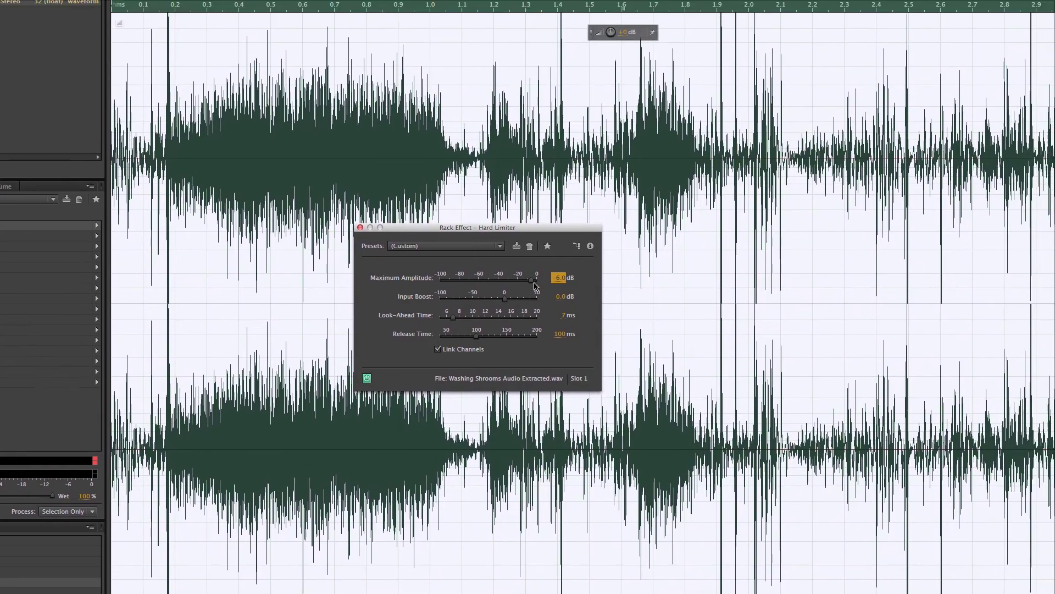
{"action": "left_click_drag", "start_coordinate": [590, 214], "coordinate": [590, 218]}
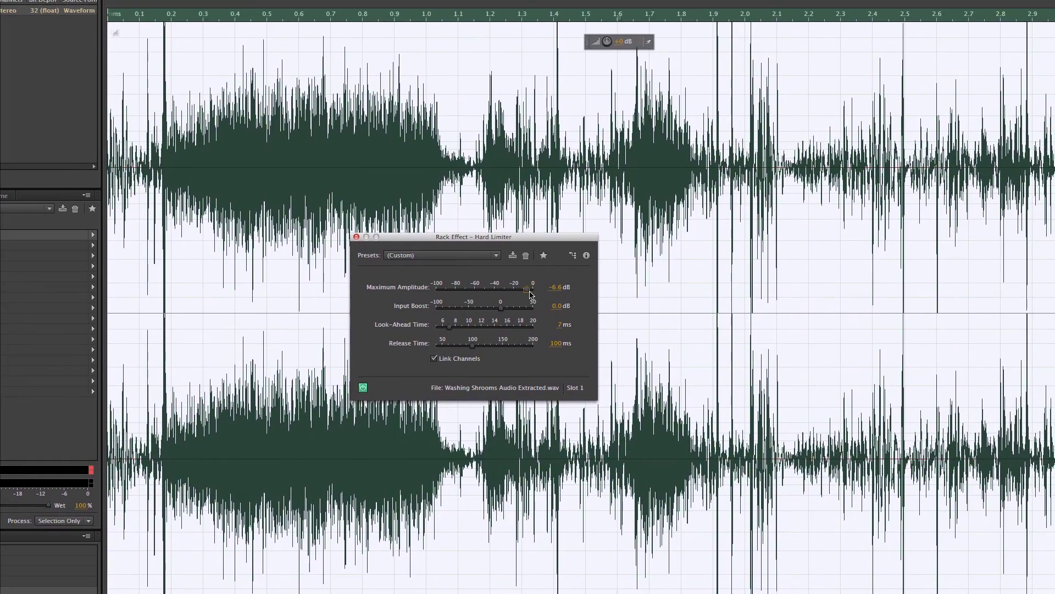
{"action": "left_click_drag", "start_coordinate": [531, 294], "coordinate": [527, 294]}
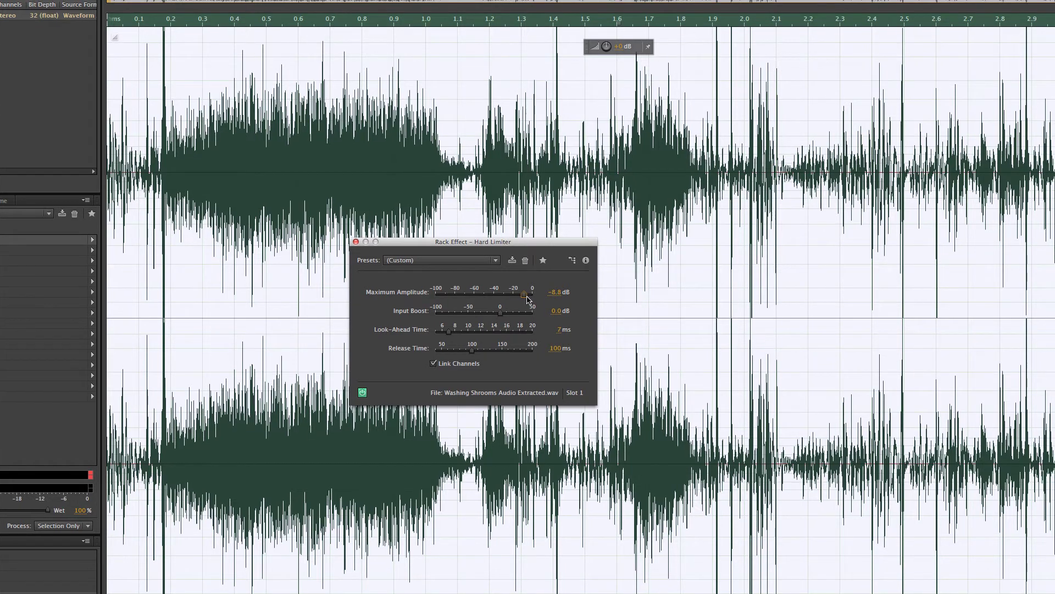
- Audition the limiter, set Maximum Amplitude to -8 dB, and apply the limiter and compressor chain
{"action": "key", "text": "space"}
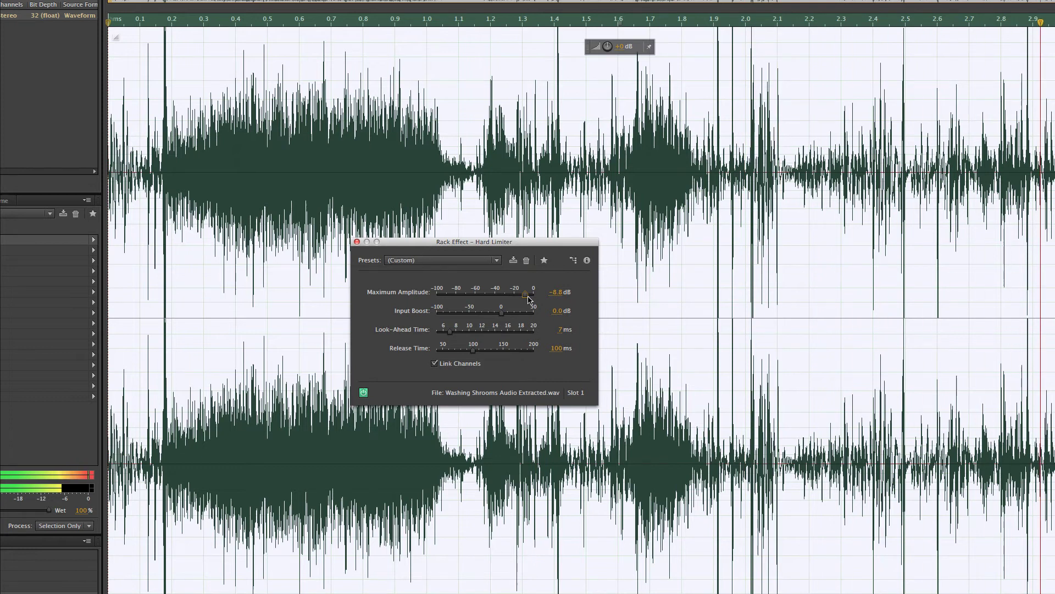
{"action": "left_click_drag", "start_coordinate": [528, 298], "coordinate": [529, 299]}
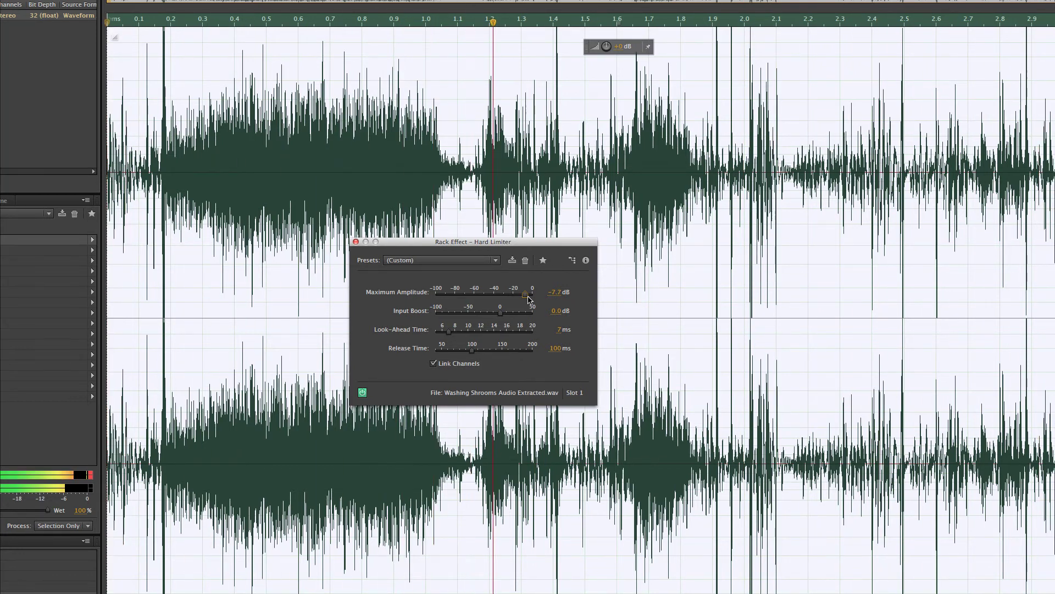
{"action": "key", "text": "space"}
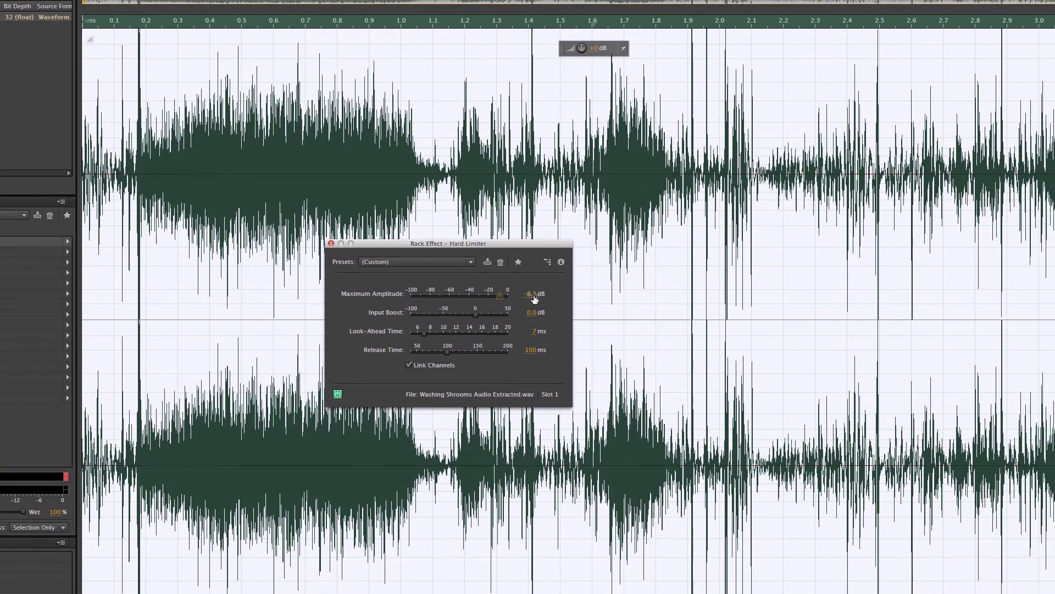
{"action": "left_click", "coordinate": [552, 292]}
{"action": "type", "text": "-8"}
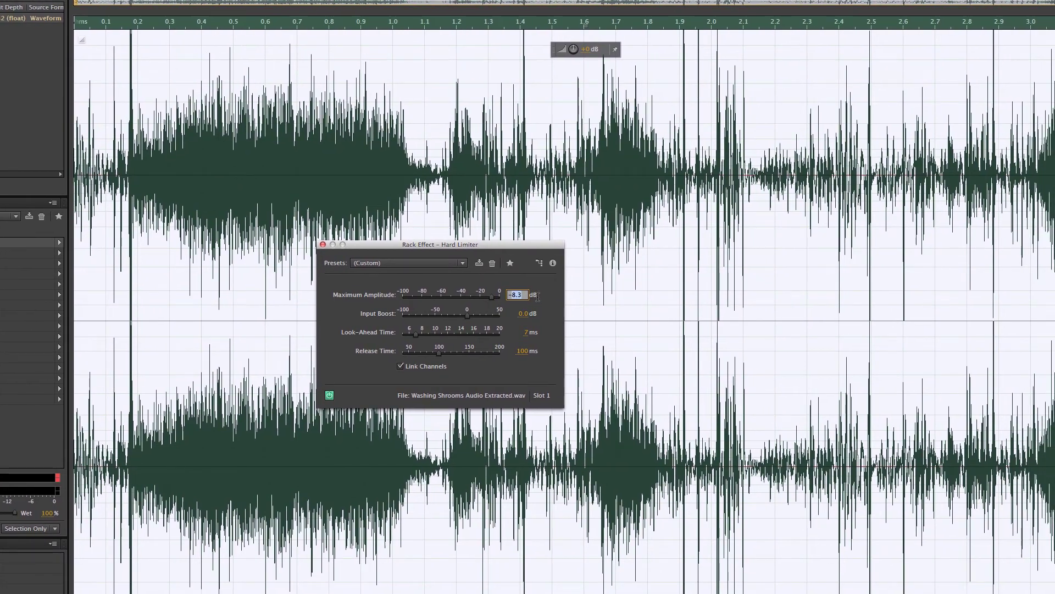
{"action": "key", "text": "Return"}
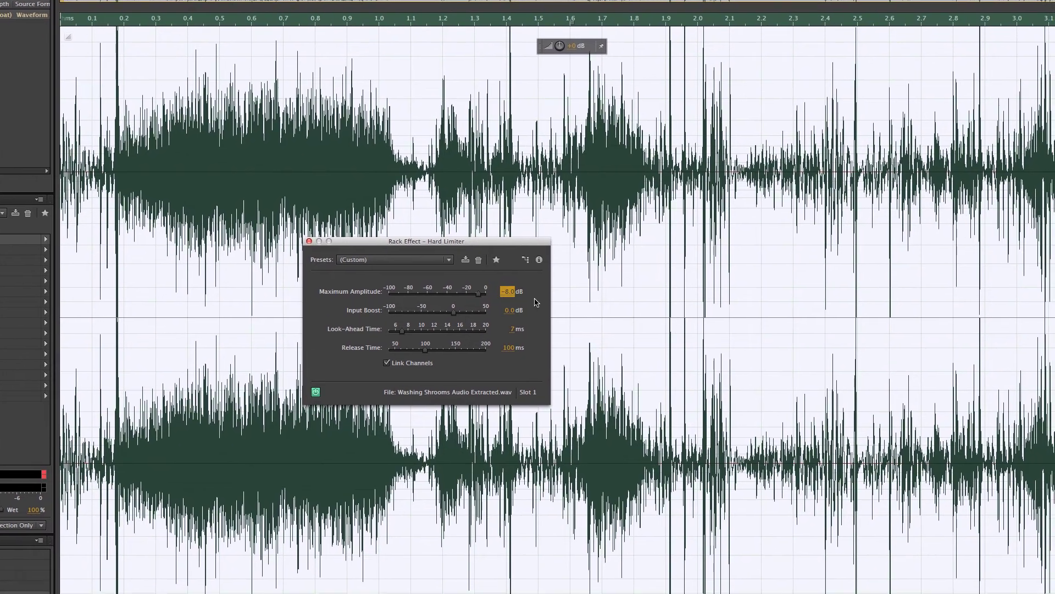
{"action": "key", "text": "space"}
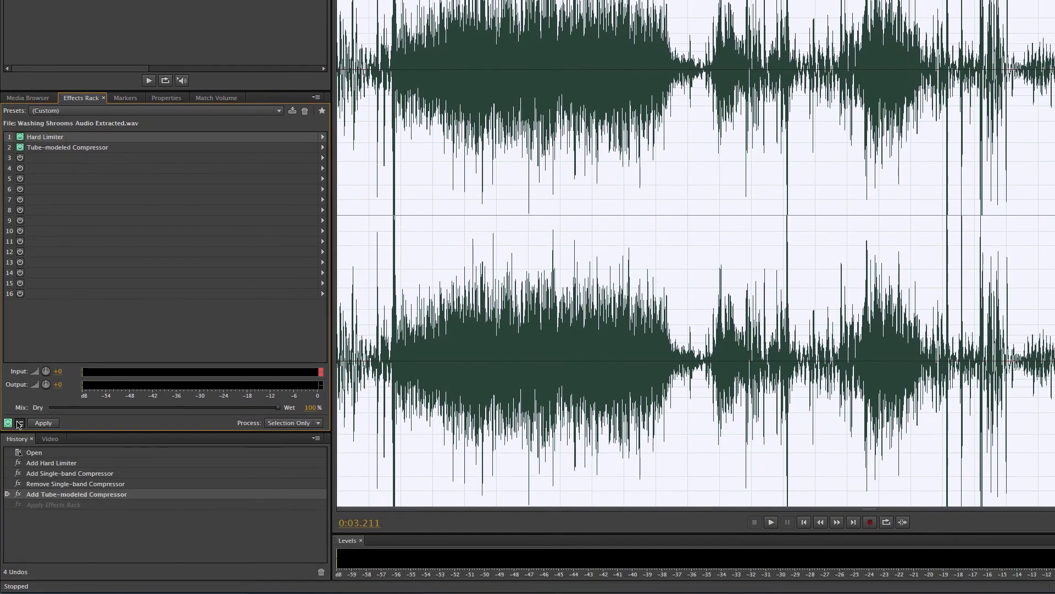
{"action": "left_click", "coordinate": [43, 423]}
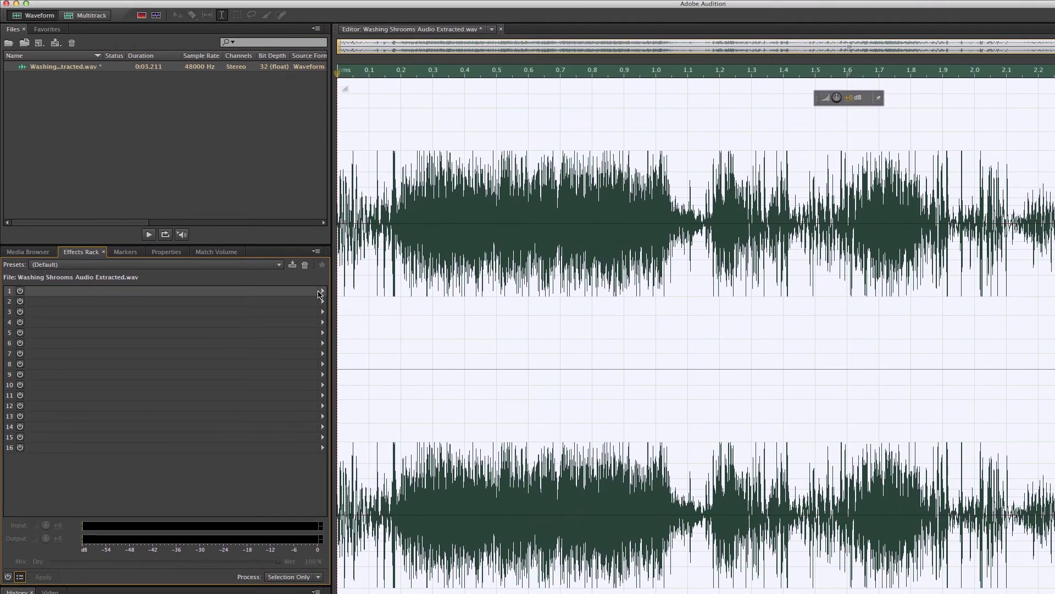
- Add a Parametric Equalizer and try its Loudness Maximizer and Full Reset presets
{"action": "left_click", "coordinate": [321, 292]}
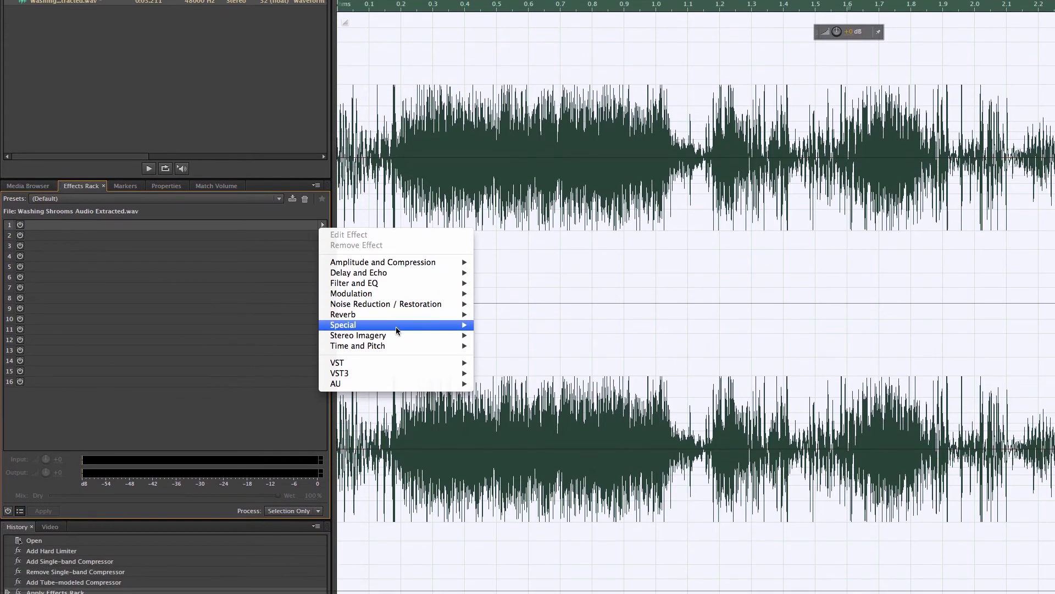
{"action": "mouse_move", "coordinate": [433, 285]}
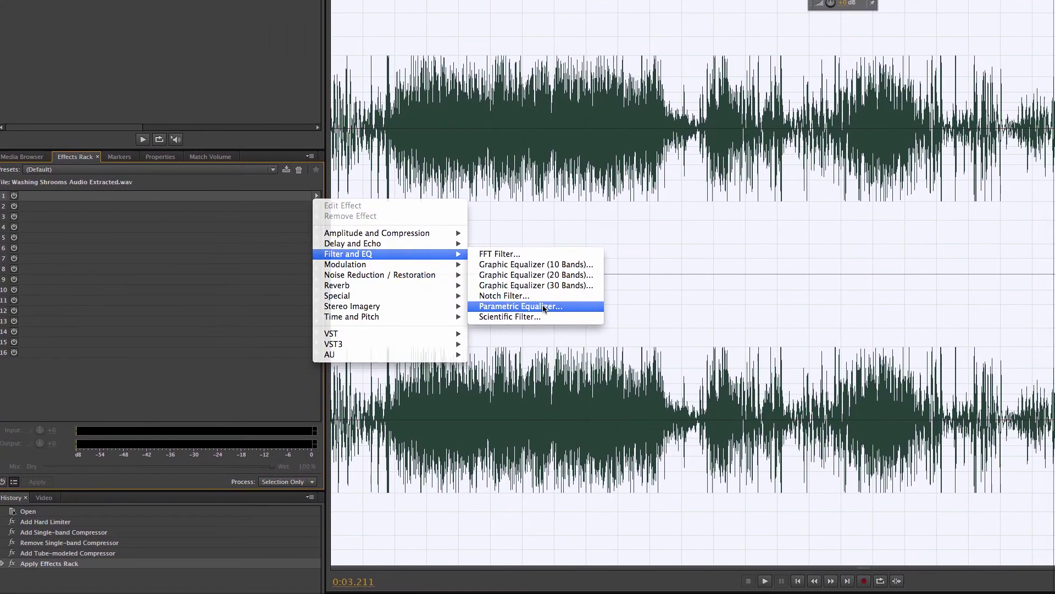
{"action": "left_click", "coordinate": [522, 347]}
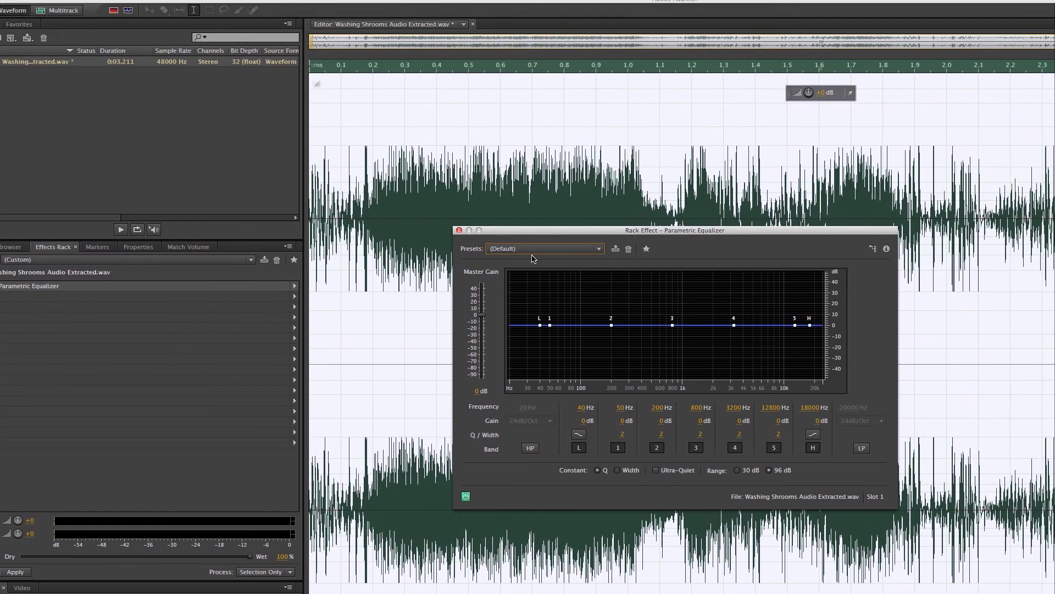
{"action": "left_click", "coordinate": [539, 183]}
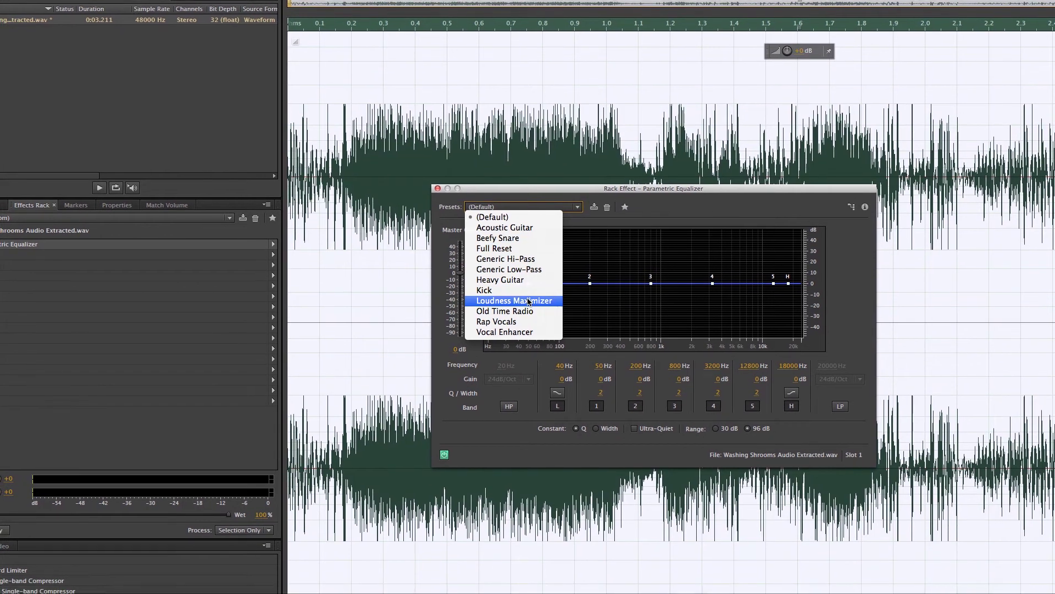
{"action": "left_click", "coordinate": [519, 299]}
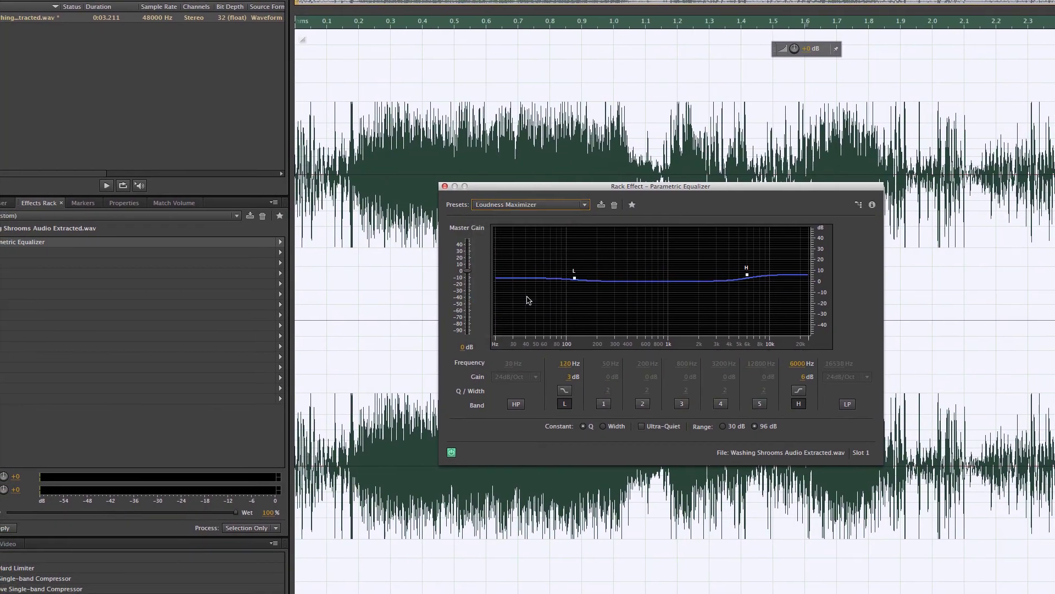
{"action": "key", "text": "space"}
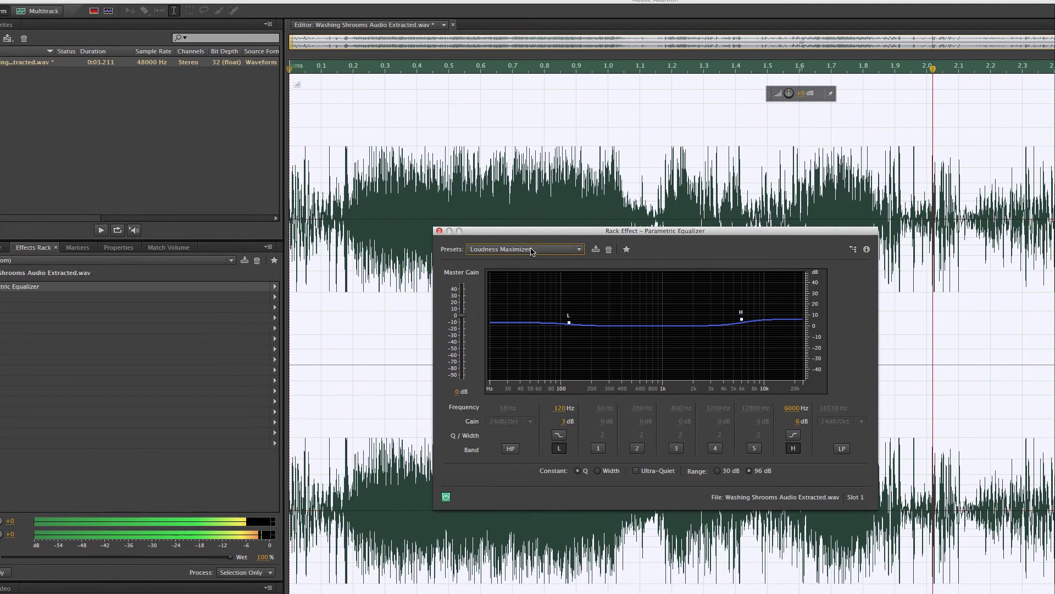
{"action": "left_click", "coordinate": [531, 205]}
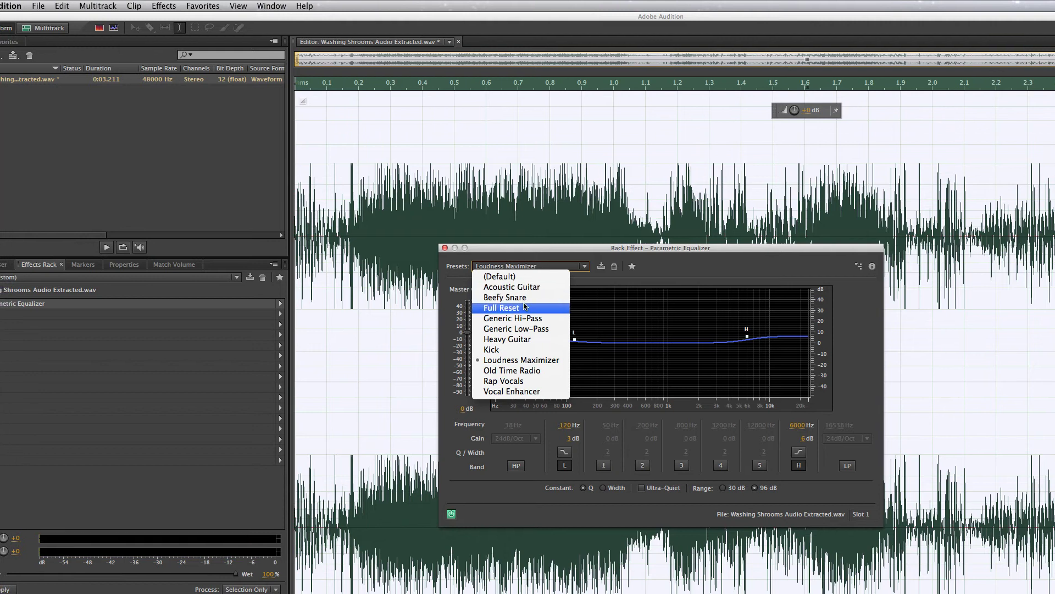
{"action": "left_click", "coordinate": [520, 307]}
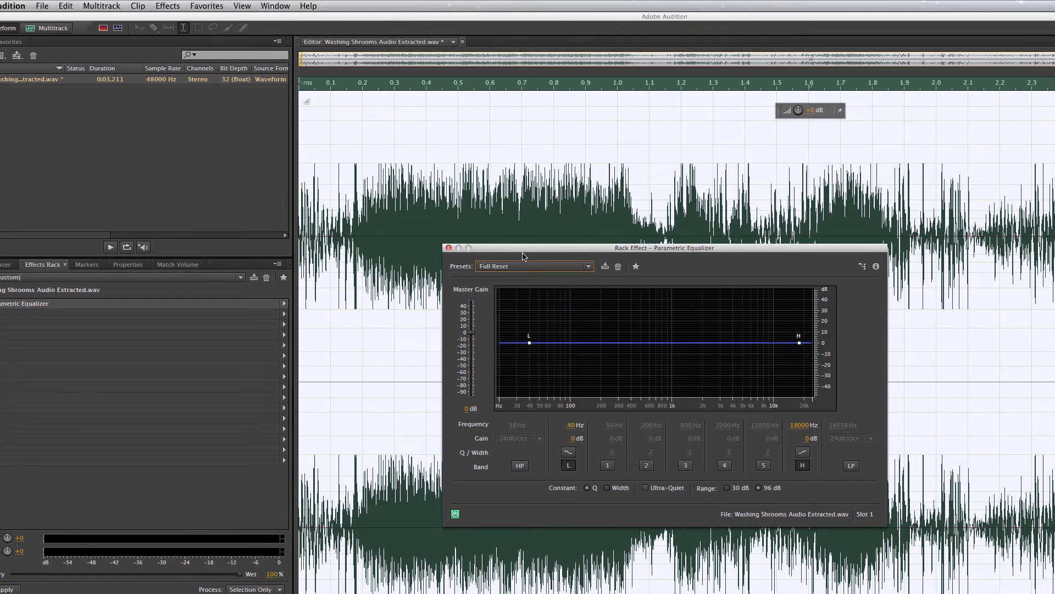
- Compare the Generic Hi-Pass and Generic Low-Pass presets, settling on Generic Hi-Pass
{"action": "left_click", "coordinate": [532, 261]}
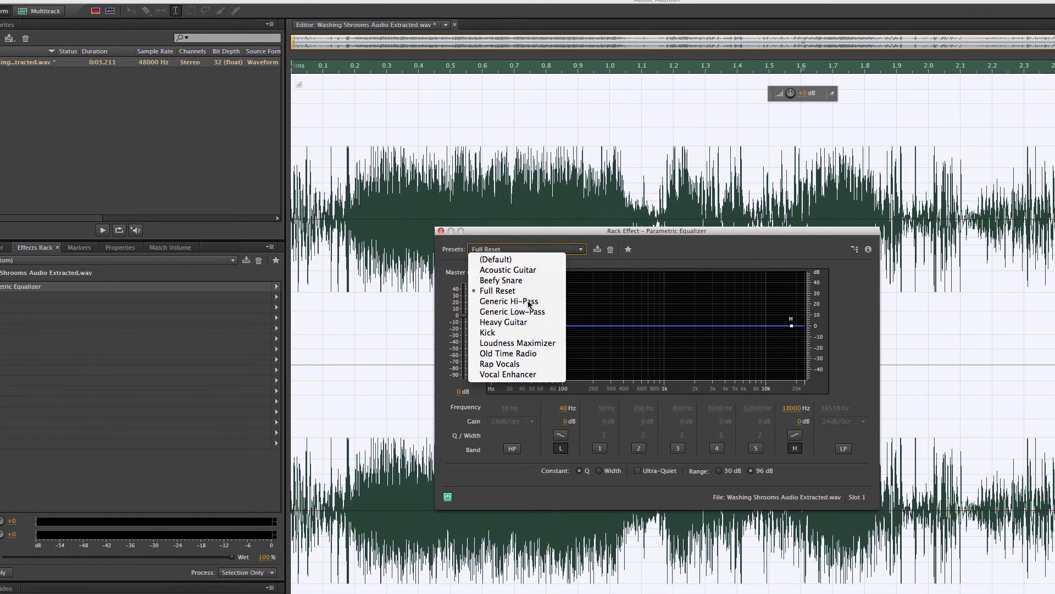
{"action": "left_click", "coordinate": [537, 319]}
{"action": "key", "text": "space"}
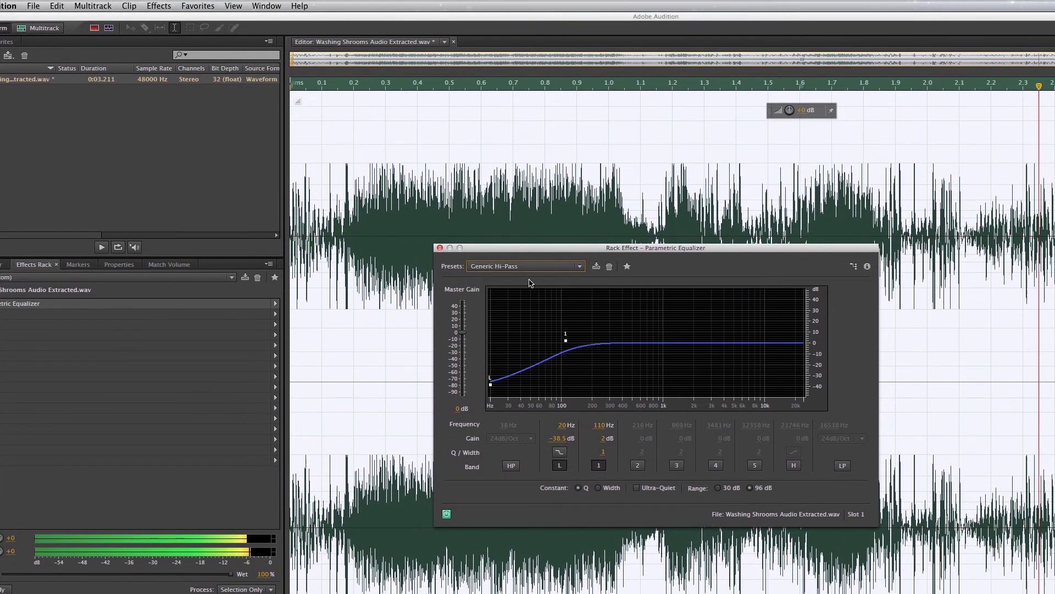
{"action": "left_click", "coordinate": [526, 244]}
{"action": "left_click", "coordinate": [526, 319]}
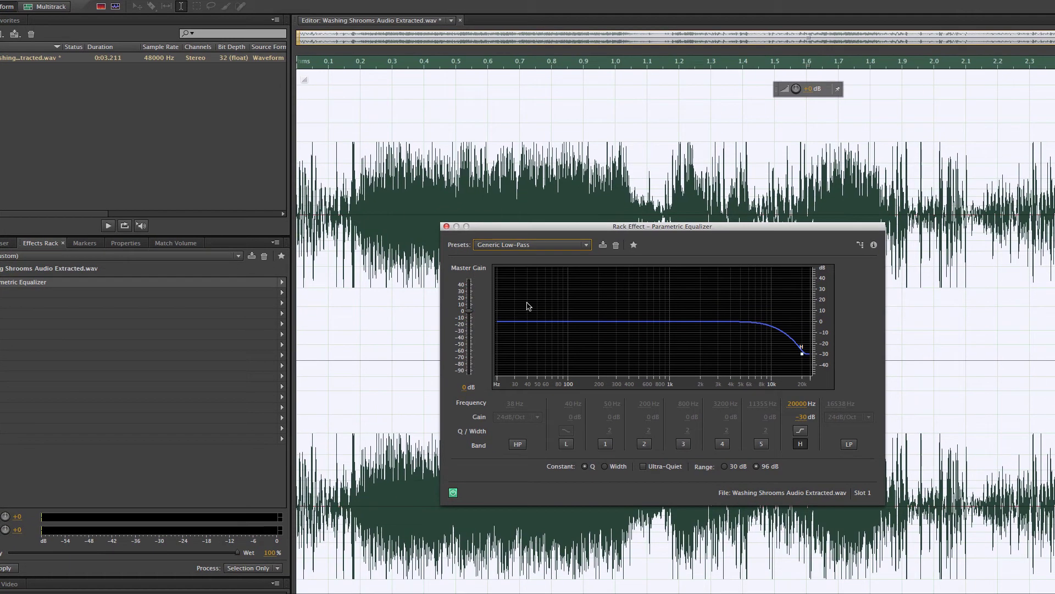
{"action": "key", "text": "space"}
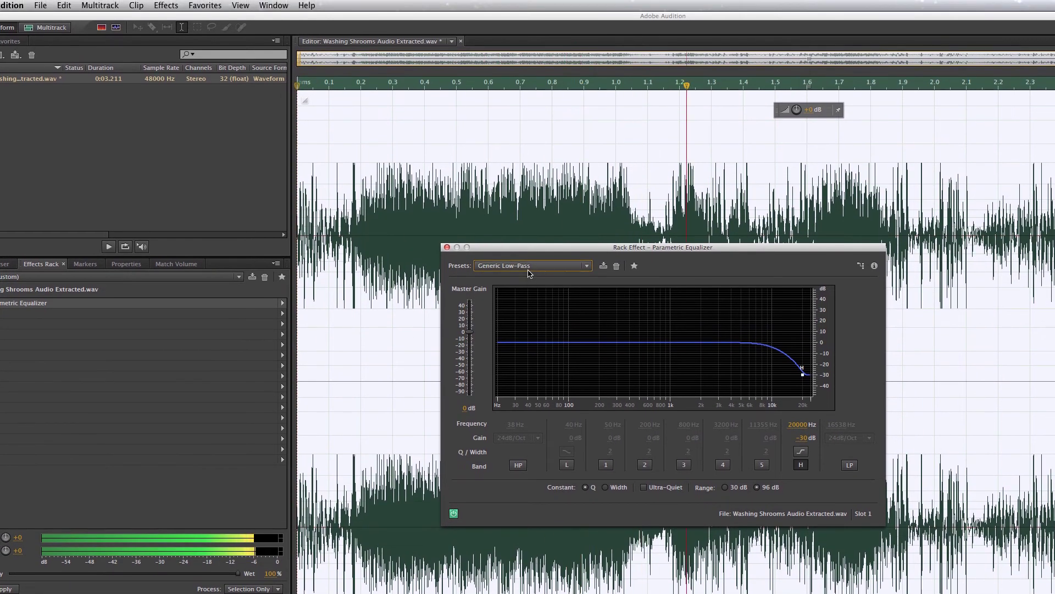
{"action": "left_click", "coordinate": [527, 268]}
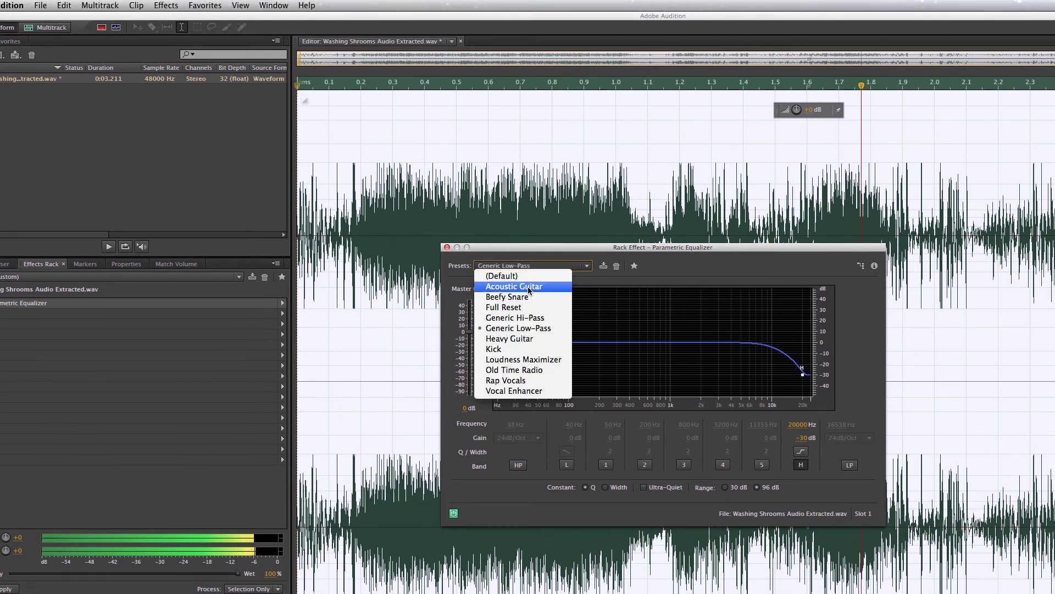
{"action": "left_click", "coordinate": [528, 307]}
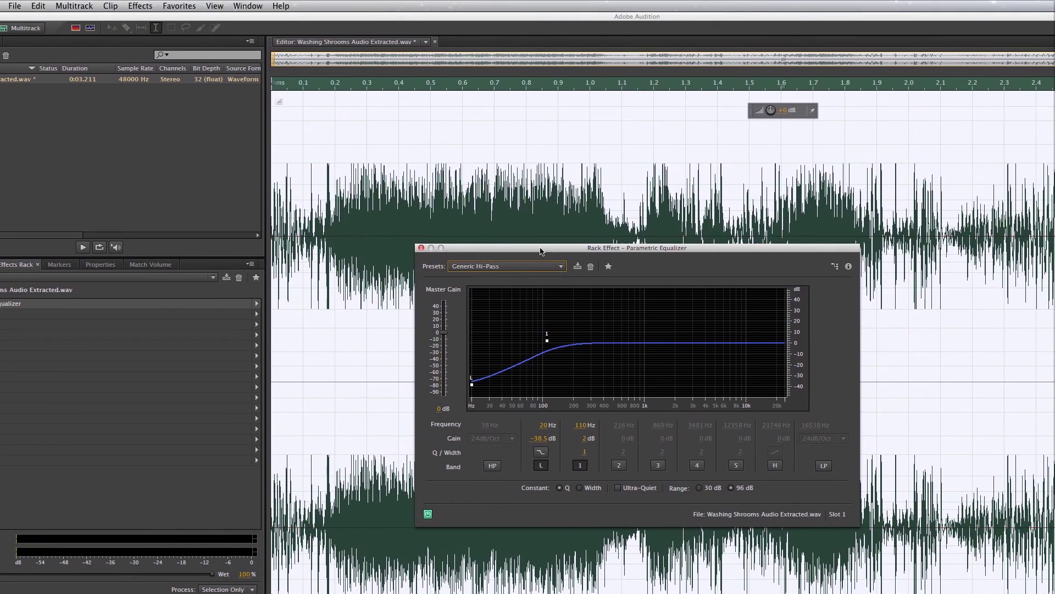
- Audition the hi-pass equalizer, close its settings and apply it to the audio
{"action": "left_click_drag", "start_coordinate": [540, 251], "coordinate": [276, 283]}
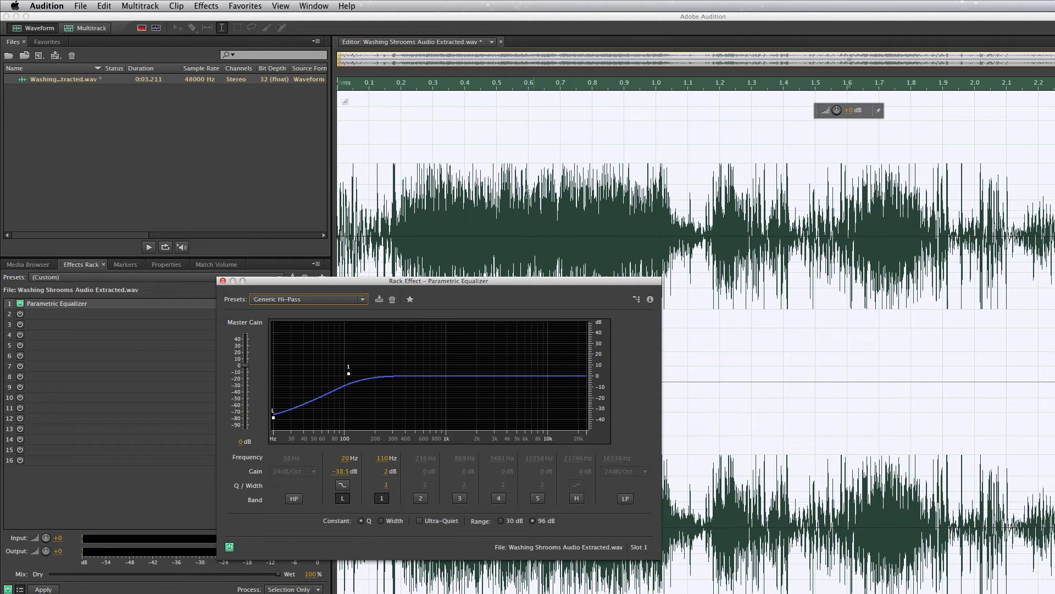
{"action": "key", "text": "space"}
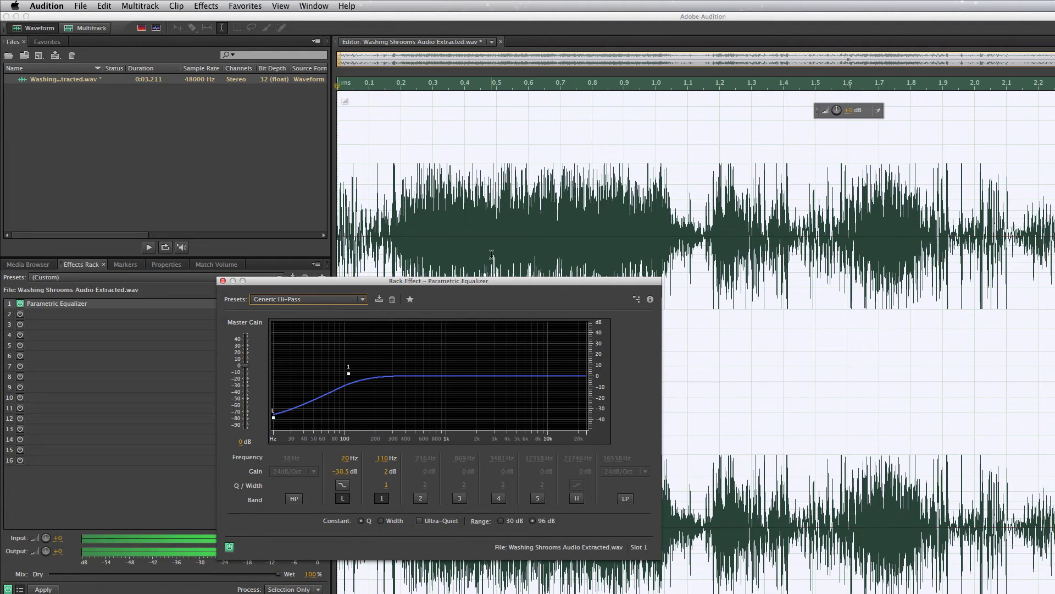
{"action": "left_click_drag", "start_coordinate": [467, 284], "coordinate": [470, 246]}
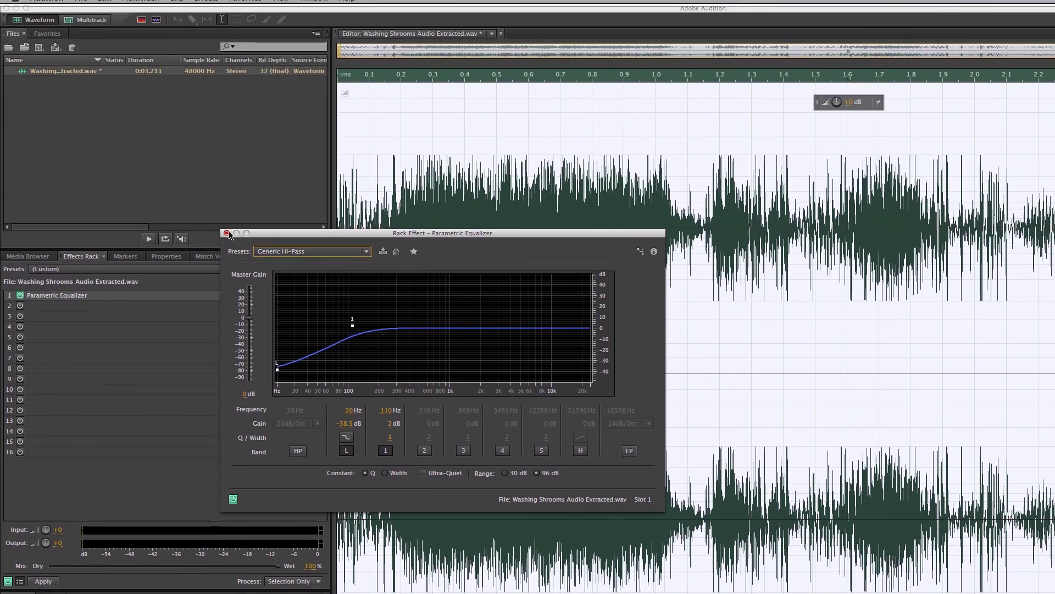
{"action": "left_click", "coordinate": [225, 43]}
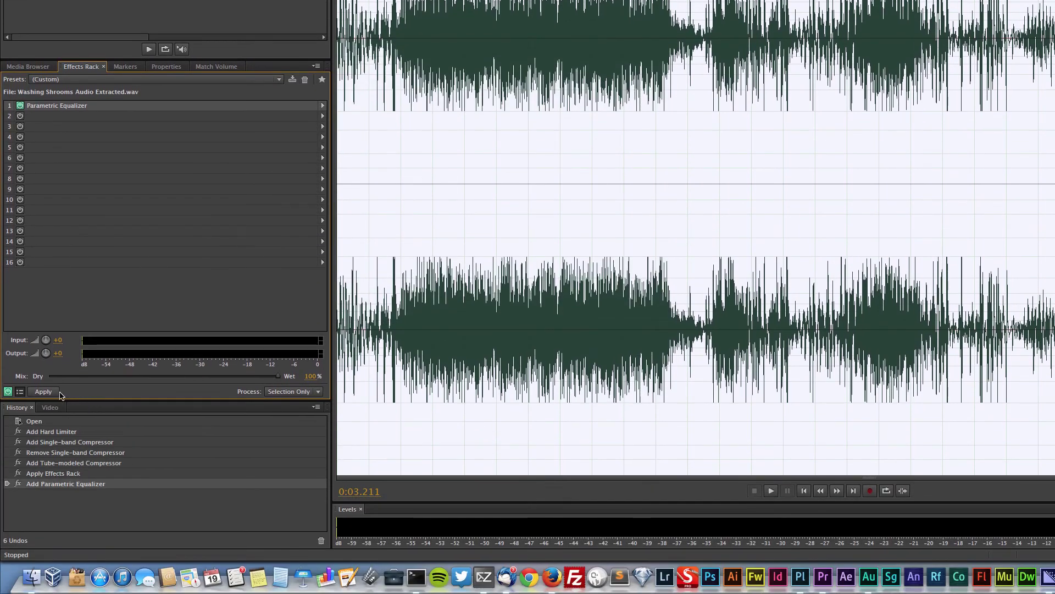
{"action": "left_click", "coordinate": [55, 414]}
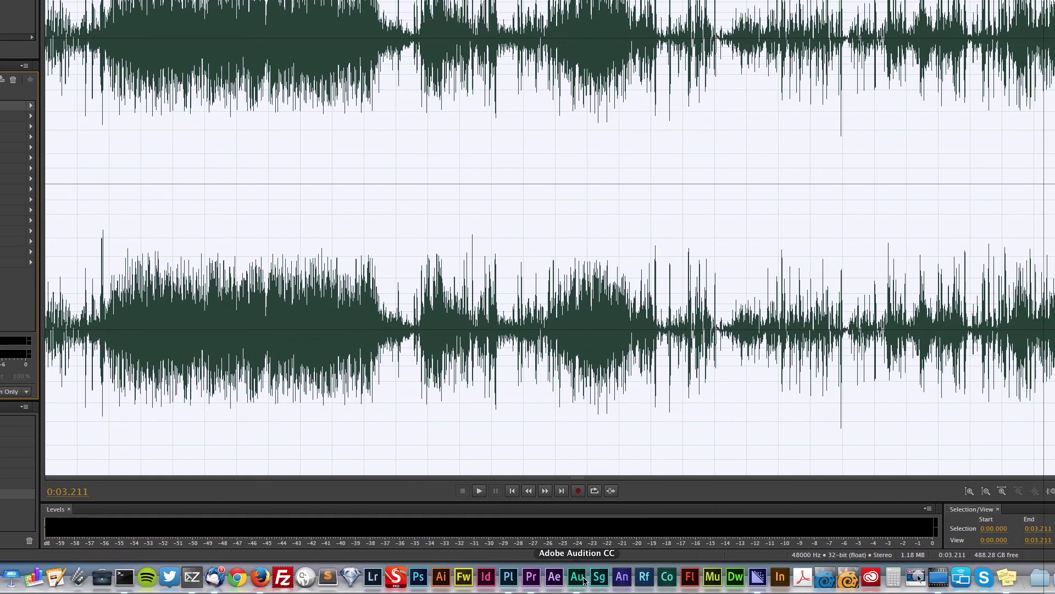
- In Premiere Pro, locate the Dropping Shrooms clip and choose Edit Clip In Adobe Audition
{"action": "left_click", "coordinate": [669, 576]}
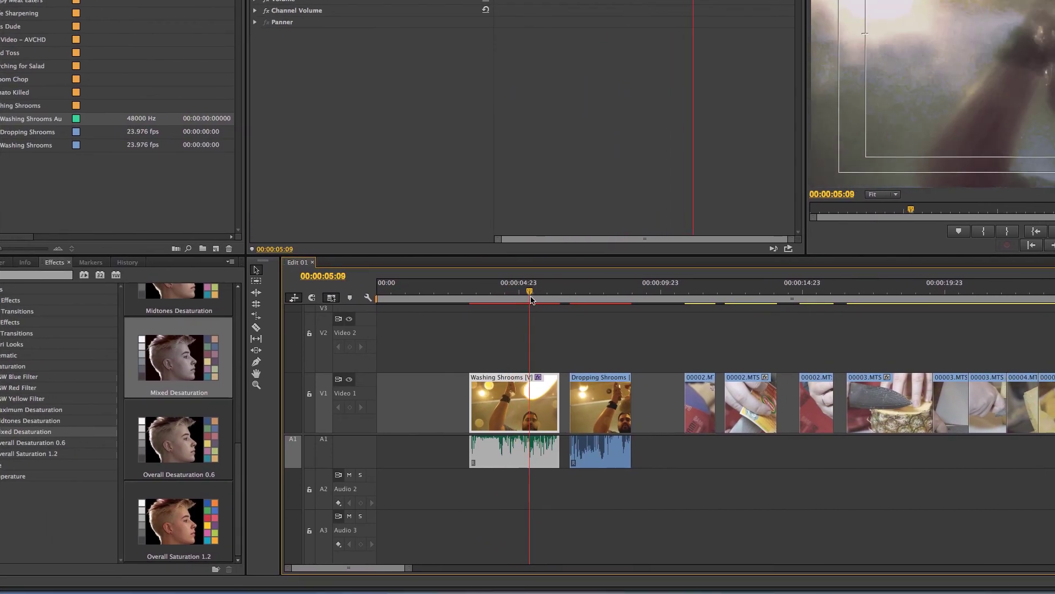
{"action": "left_click_drag", "start_coordinate": [532, 300], "coordinate": [498, 299]}
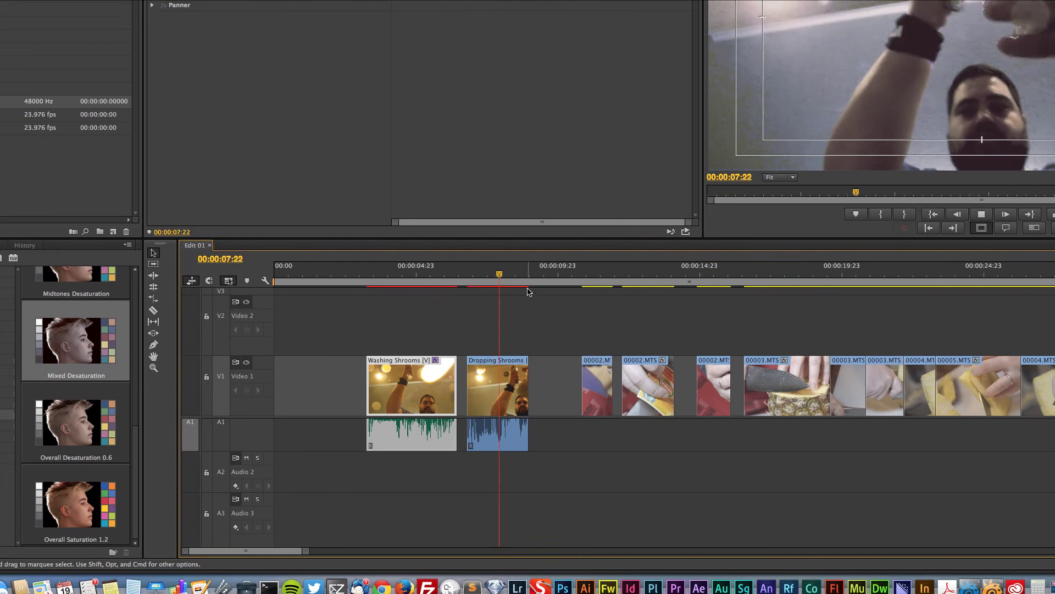
{"action": "left_click_drag", "start_coordinate": [528, 282], "coordinate": [375, 281]}
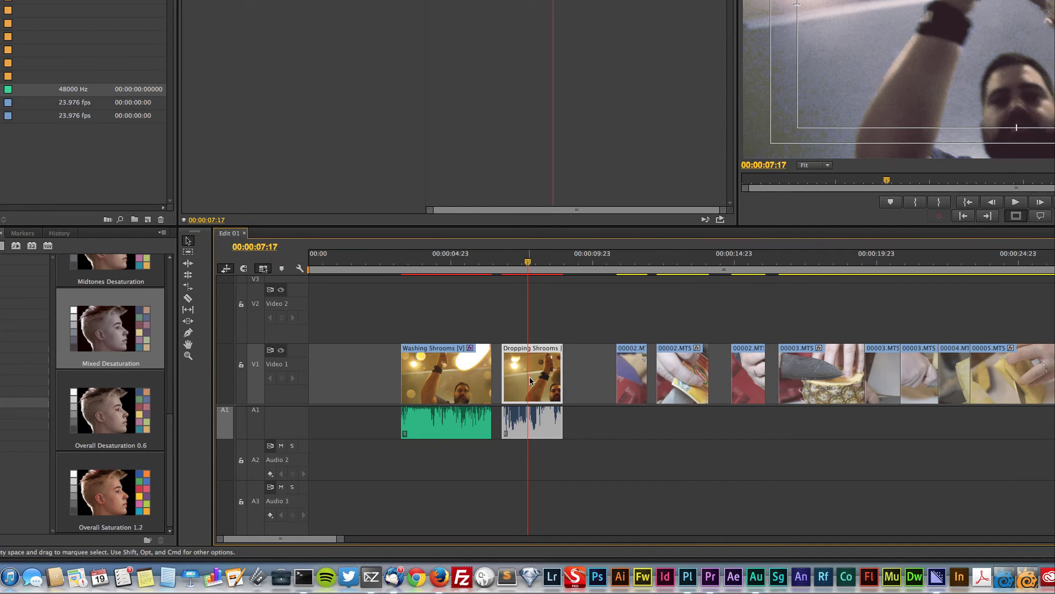
{"action": "right_click", "coordinate": [643, 409]}
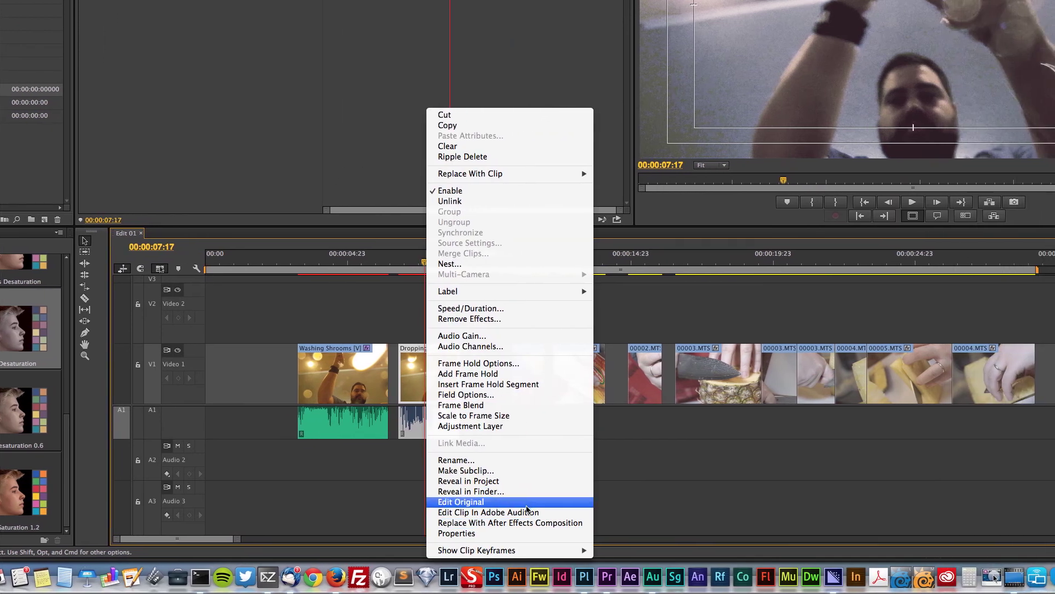
{"action": "left_click", "coordinate": [527, 514]}
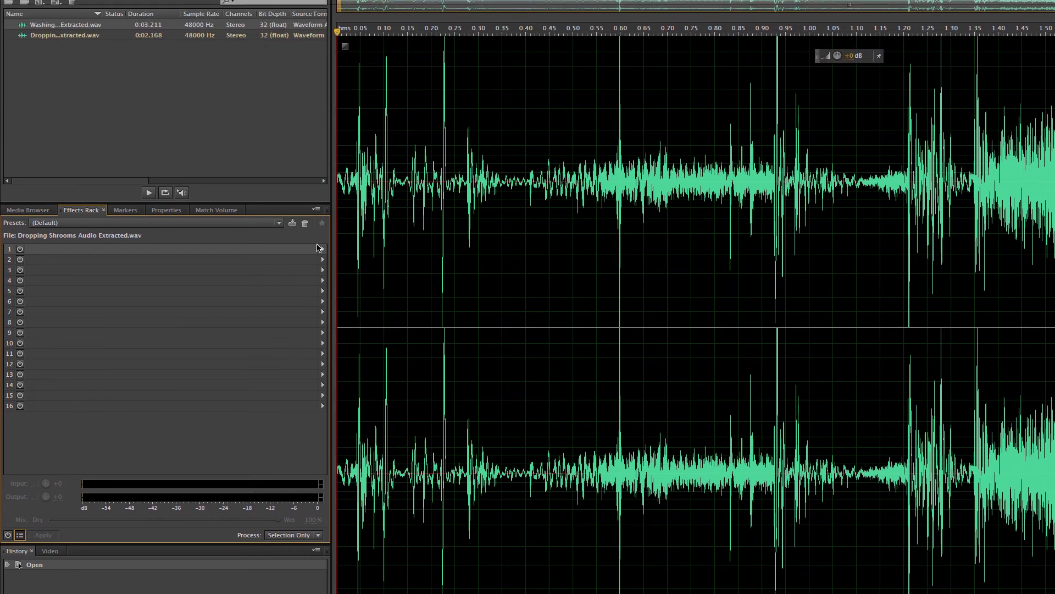
- Add a Hard Limiter to the first rack slot with Maximum Amplitude -8 dB
{"action": "left_click", "coordinate": [319, 155]}
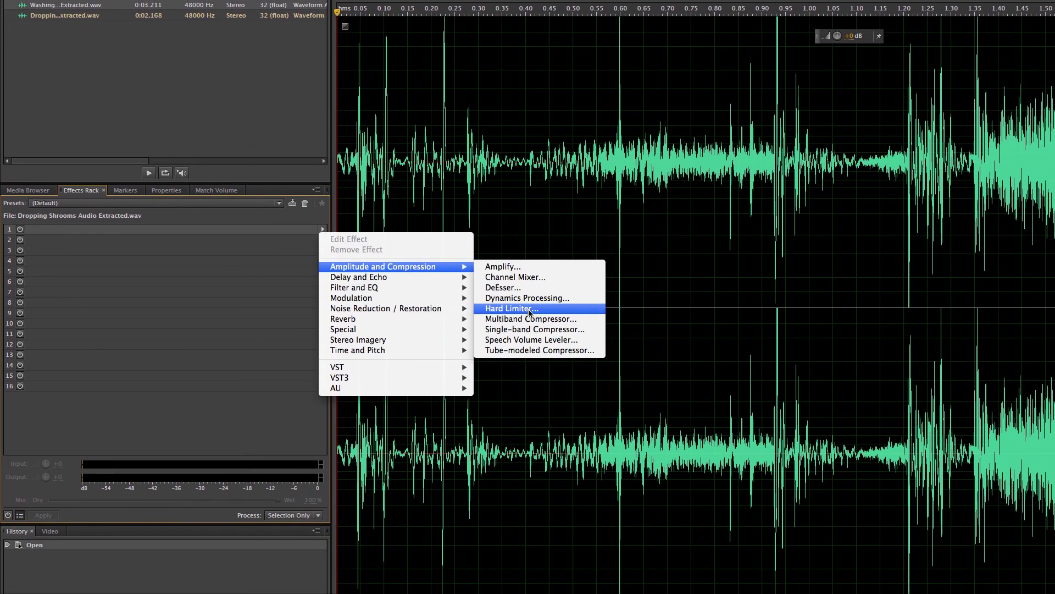
{"action": "left_click", "coordinate": [528, 357]}
{"action": "left_click", "coordinate": [781, 272]}
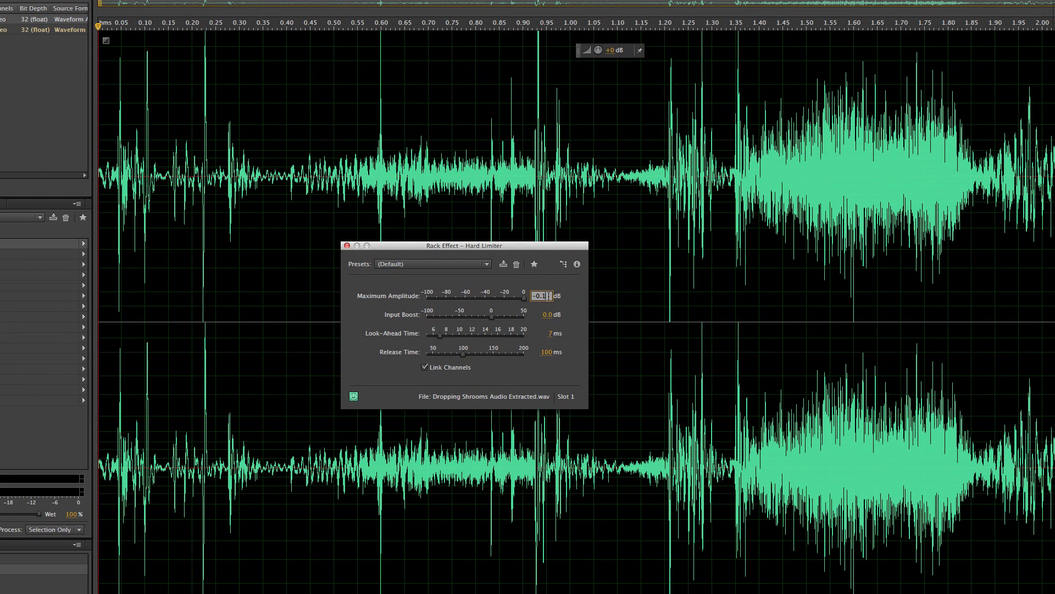
{"action": "double_click", "coordinate": [532, 296]}
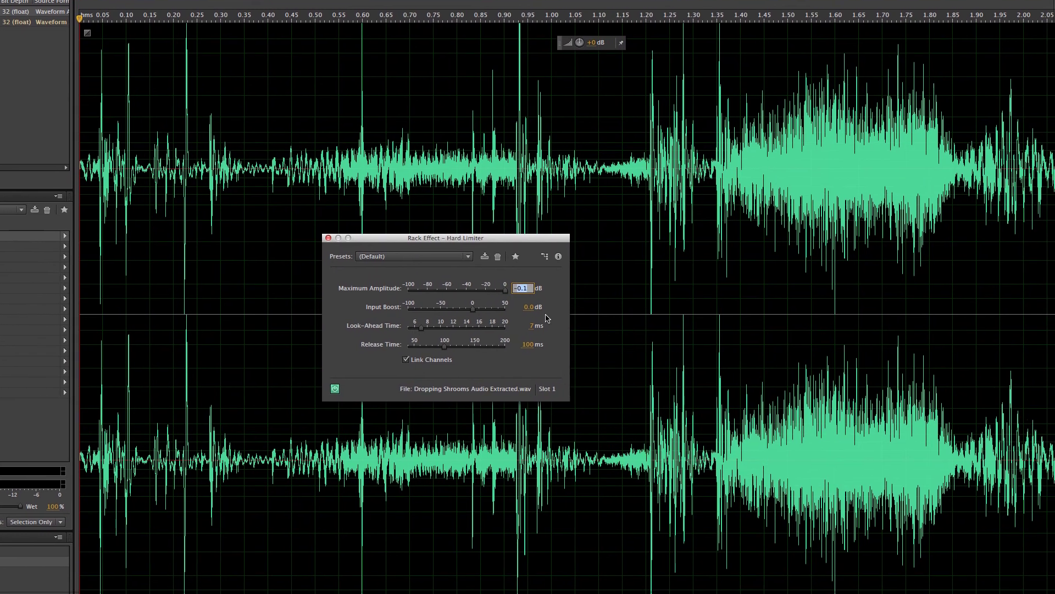
{"action": "type", "text": "-8"}
{"action": "key", "text": "Return"}
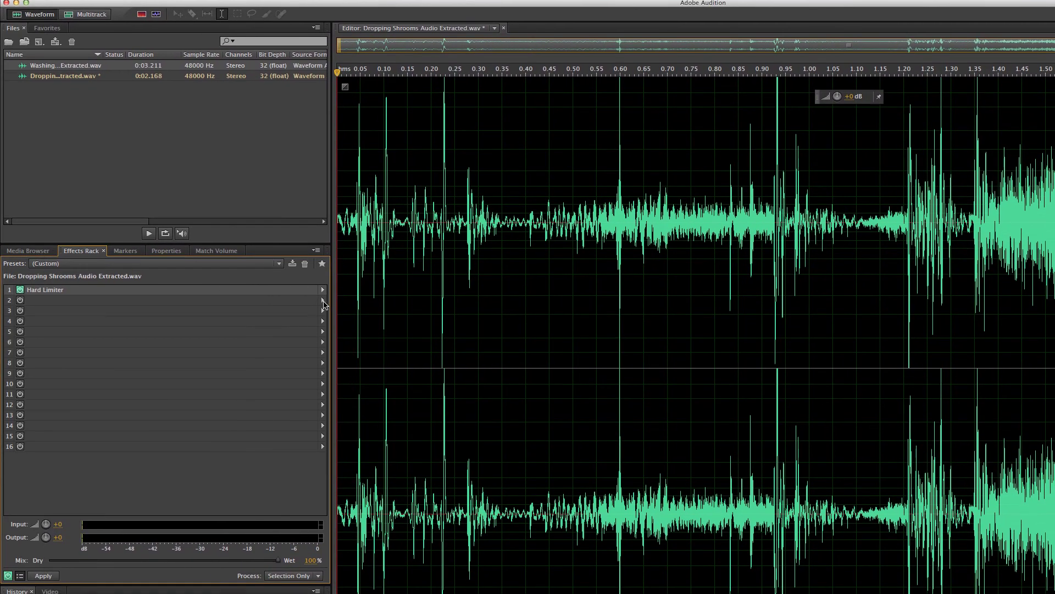
- Add a Tube-modeled Compressor with threshold -6 dB, gain 2 dB, attack 8 ms and ratio 5
{"action": "left_click", "coordinate": [323, 308]}
{"action": "mouse_move", "coordinate": [451, 344]}
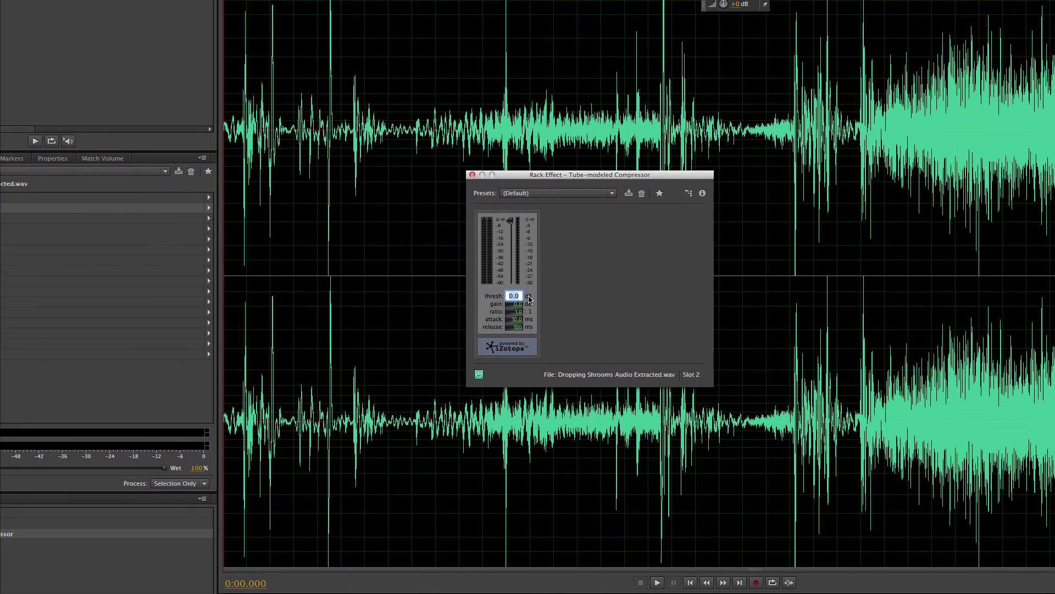
{"action": "key", "text": "Tab"}
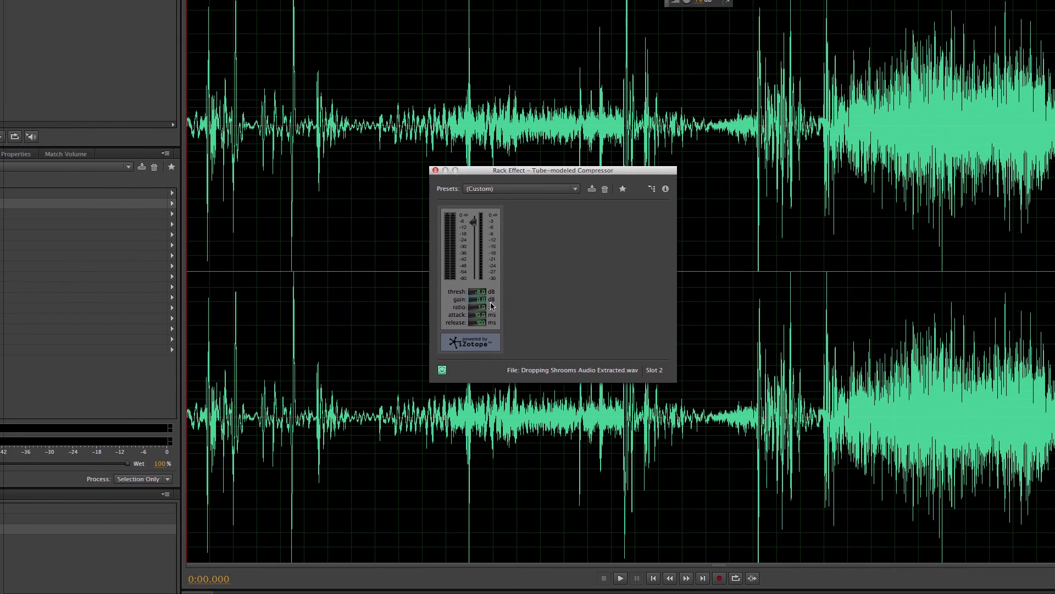
{"action": "type", "text": "2"}
{"action": "key", "text": "Tab"}
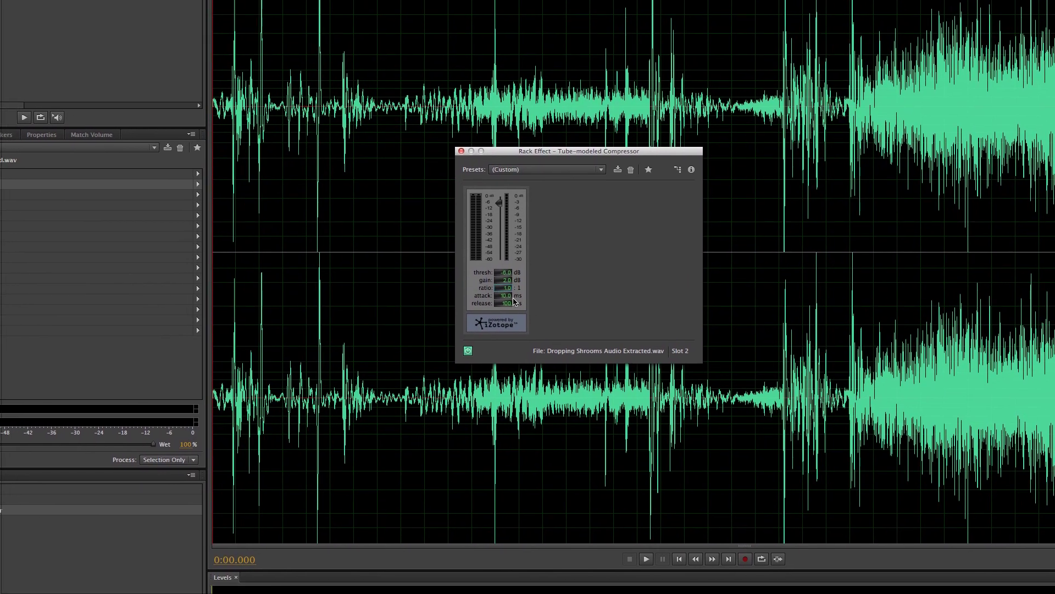
{"action": "key", "text": "Tab"}
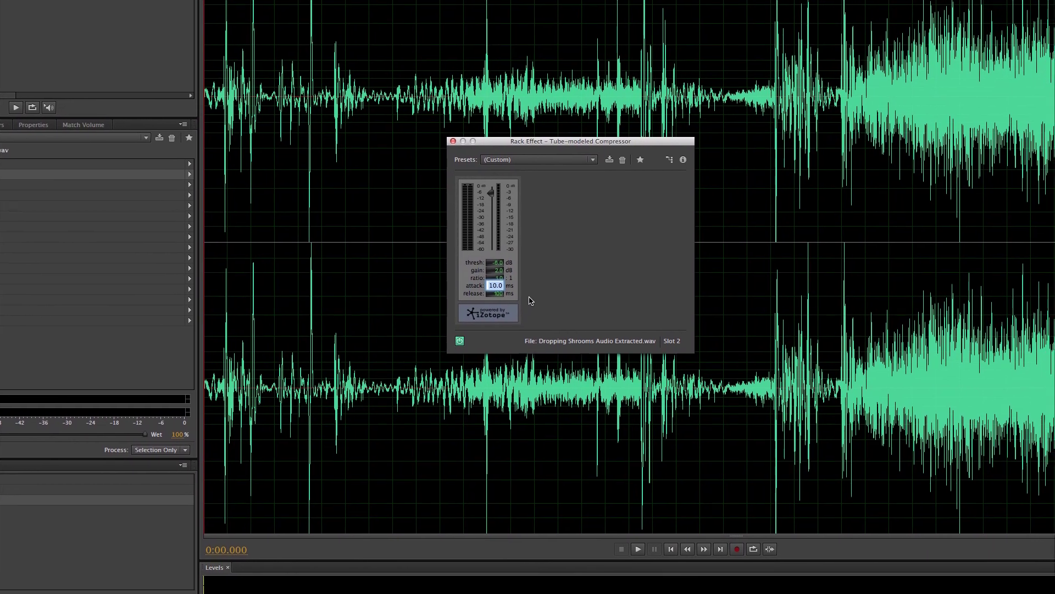
{"action": "type", "text": "8"}
{"action": "key", "text": "shift+Tab"}
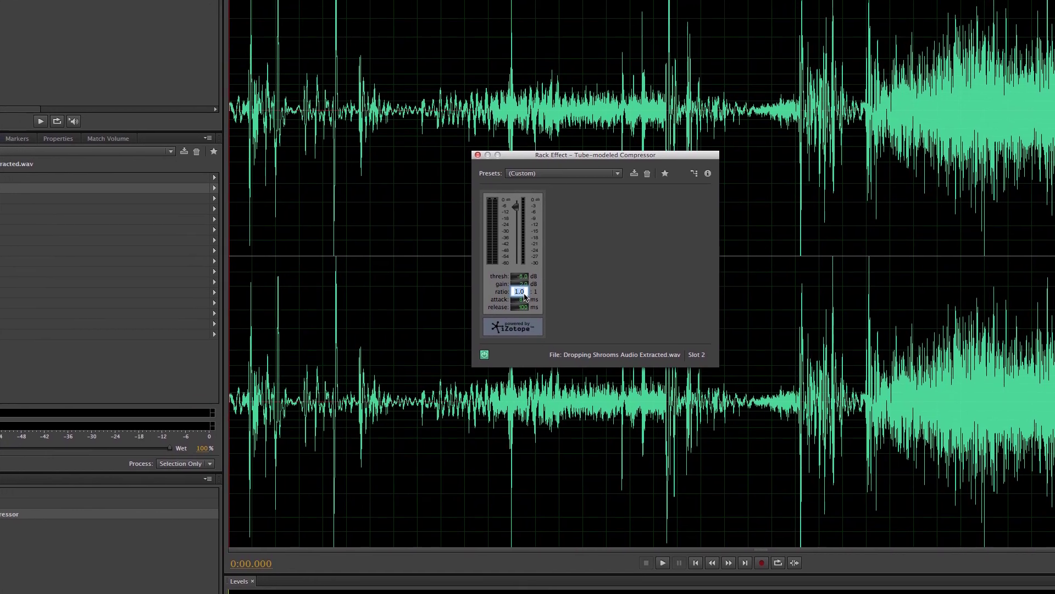
{"action": "type", "text": "5"}
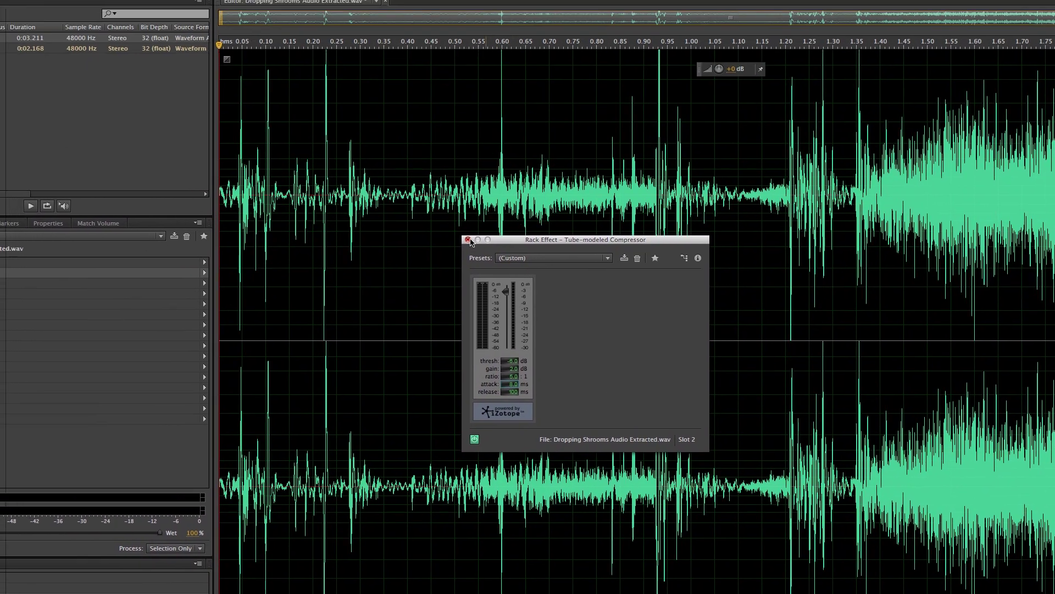
{"action": "left_click", "coordinate": [472, 154]}
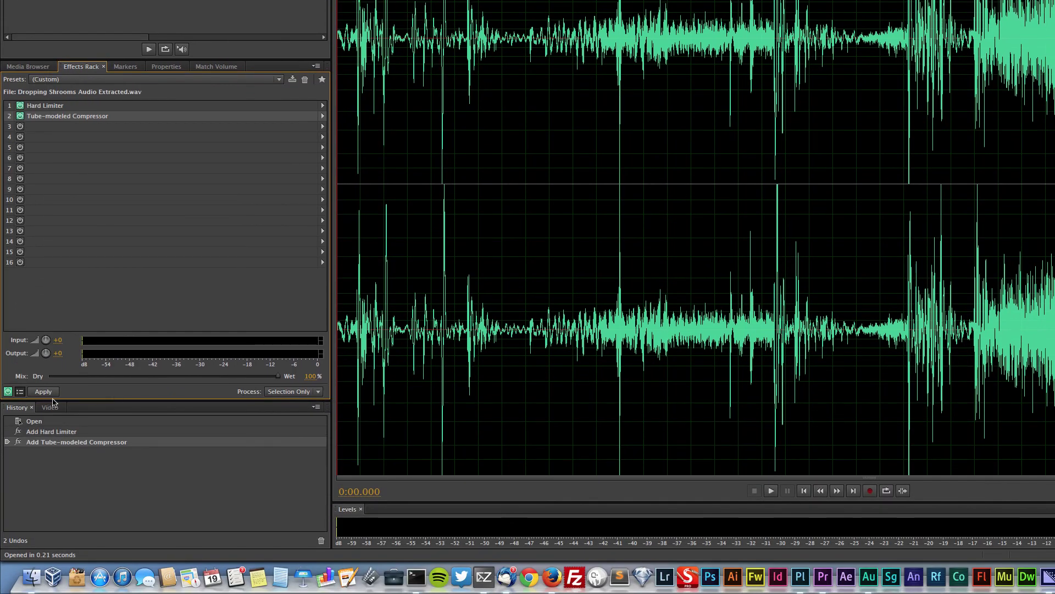
- Apply the limiter and compressor, then add and apply a Parametric Equalizer using the Generic Hi-Pass preset
{"action": "left_click", "coordinate": [43, 392]}
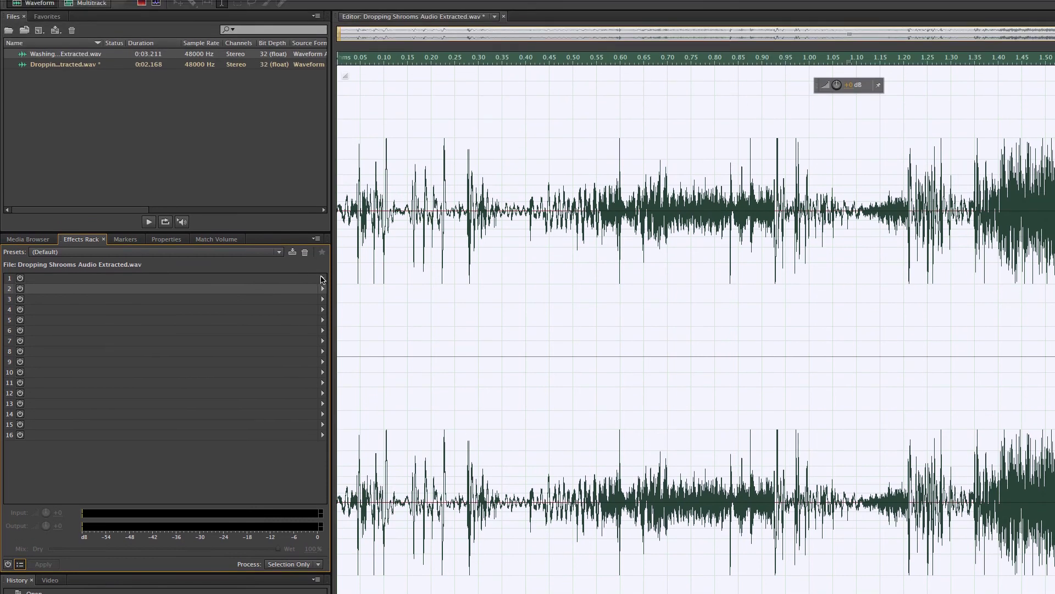
{"action": "left_click", "coordinate": [322, 105]}
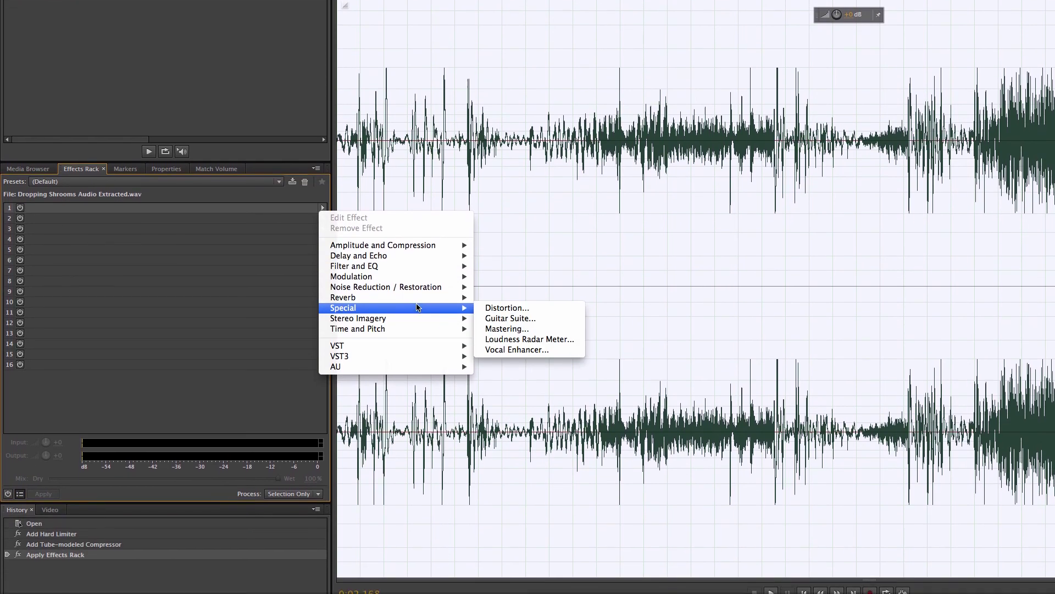
{"action": "mouse_move", "coordinate": [413, 370]}
{"action": "mouse_move", "coordinate": [412, 269]}
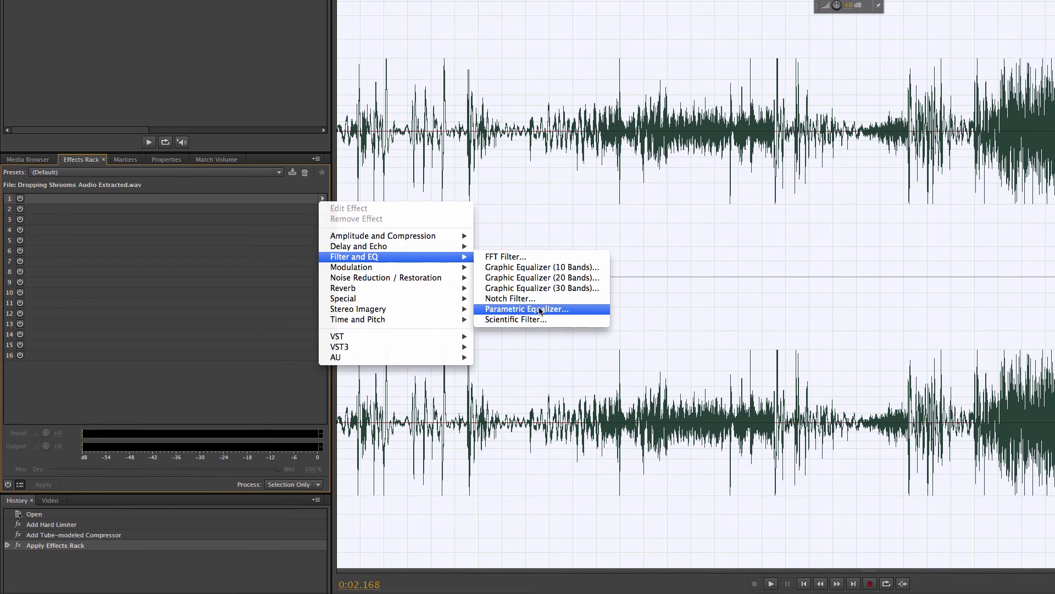
{"action": "left_click", "coordinate": [540, 310]}
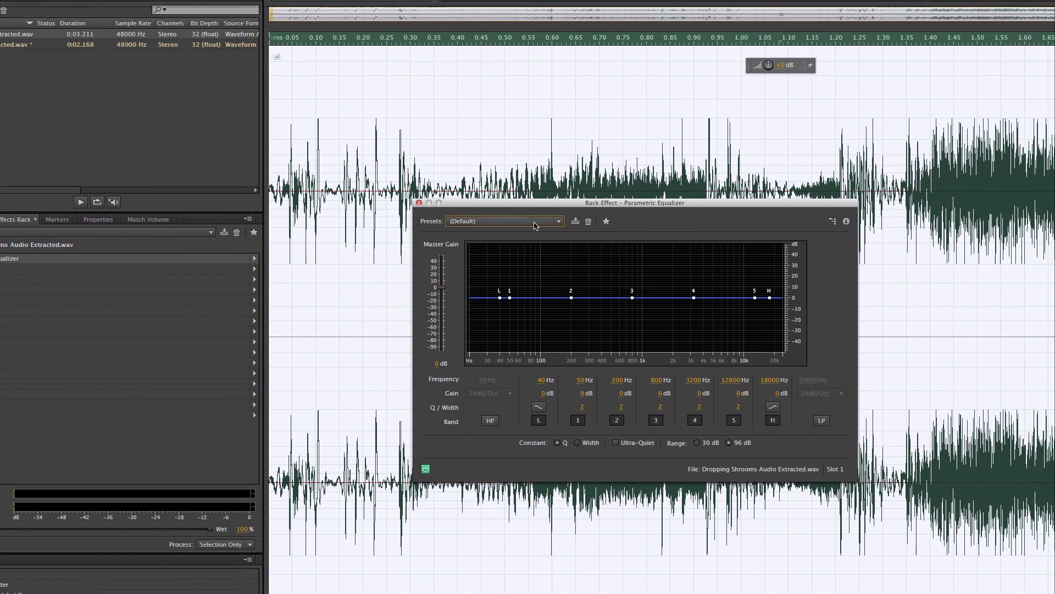
{"action": "left_click", "coordinate": [514, 266]}
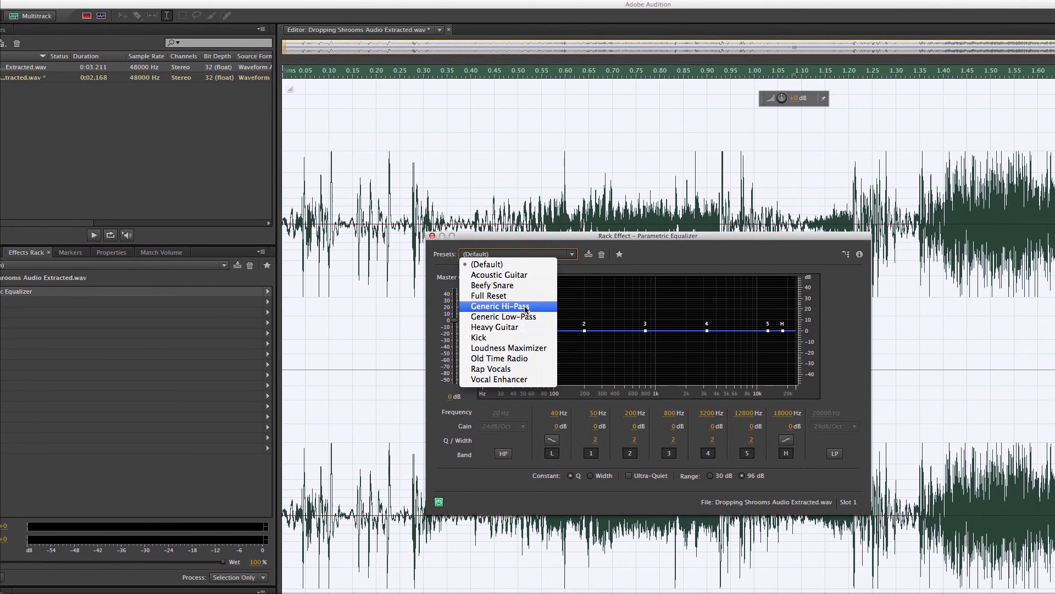
{"action": "left_click", "coordinate": [521, 319]}
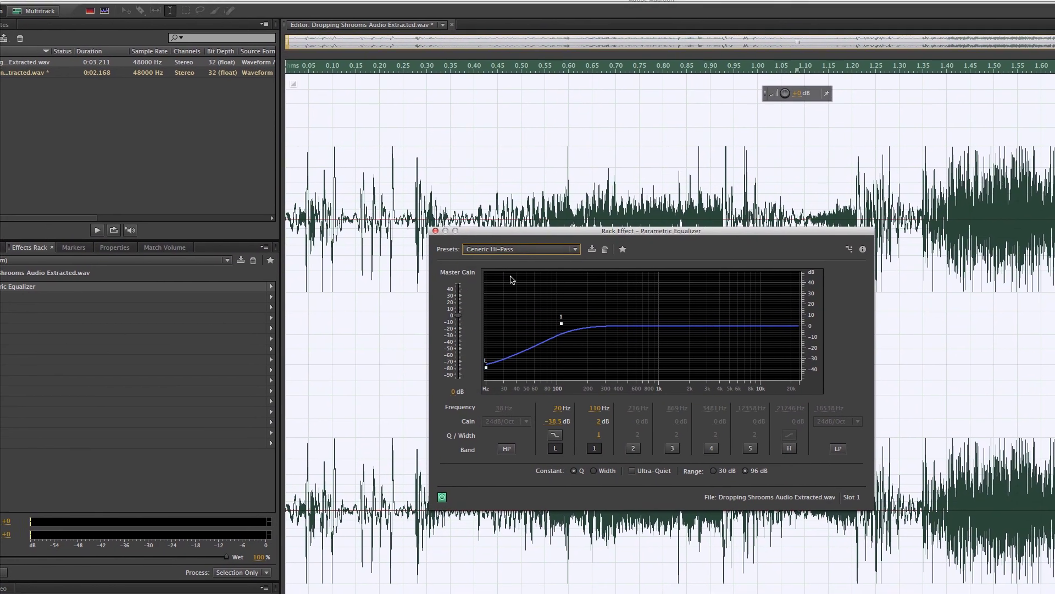
{"action": "left_click", "coordinate": [487, 247]}
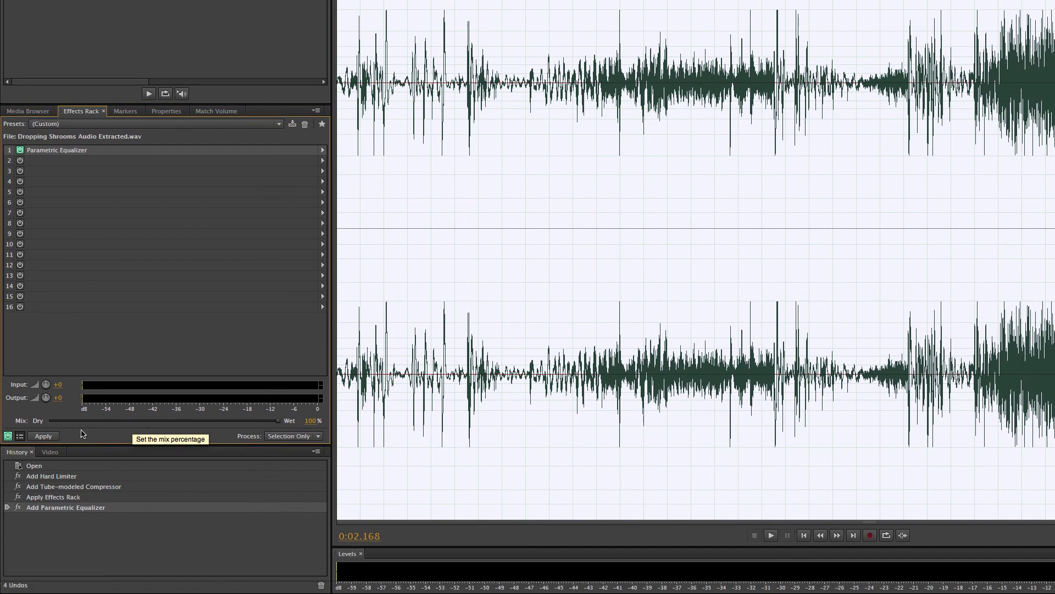
{"action": "left_click", "coordinate": [43, 589]}
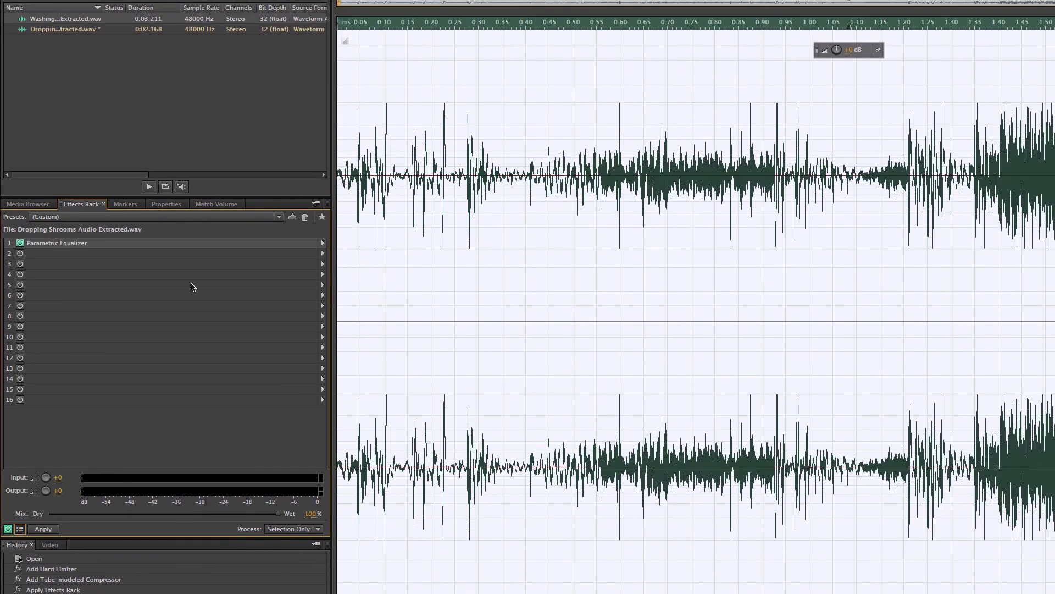
- Switch the Parametric Equalizer to the Generic Low-Pass preset and apply it
{"action": "double_click", "coordinate": [159, 244]}
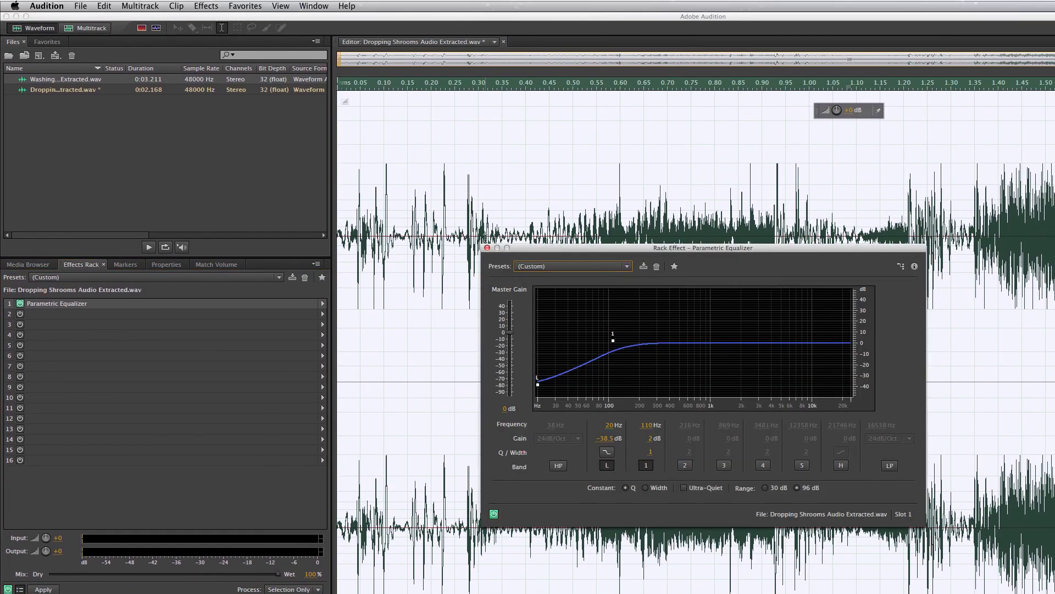
{"action": "left_click", "coordinate": [573, 268]}
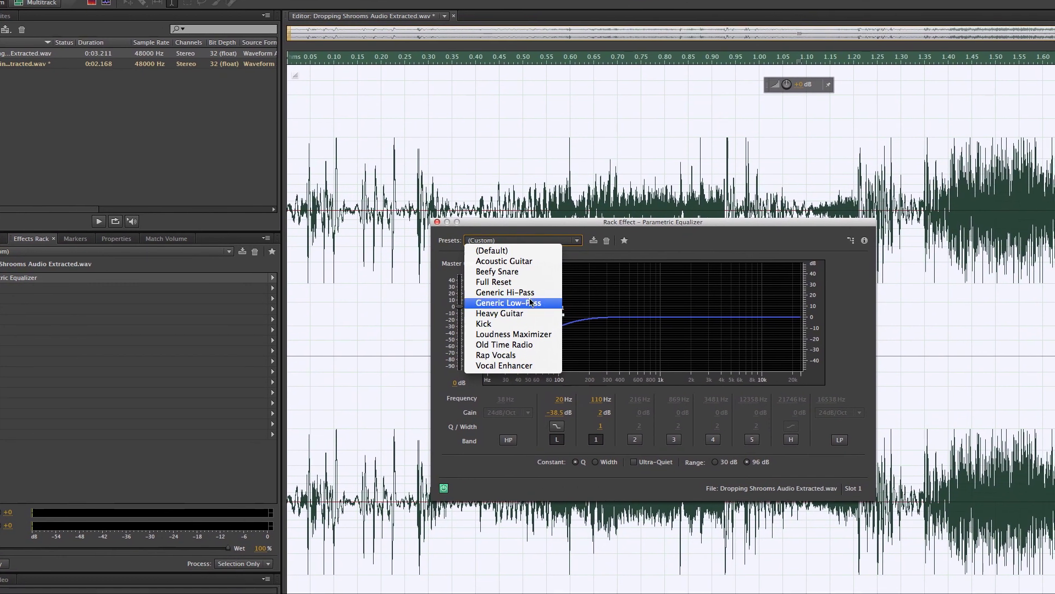
{"action": "left_click", "coordinate": [530, 302]}
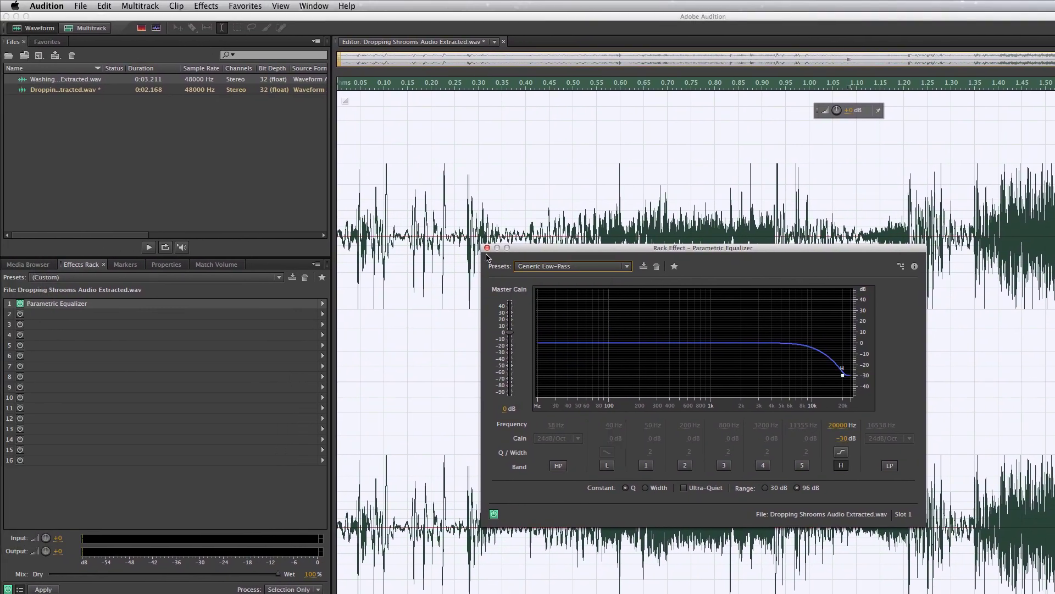
{"action": "left_click", "coordinate": [487, 248]}
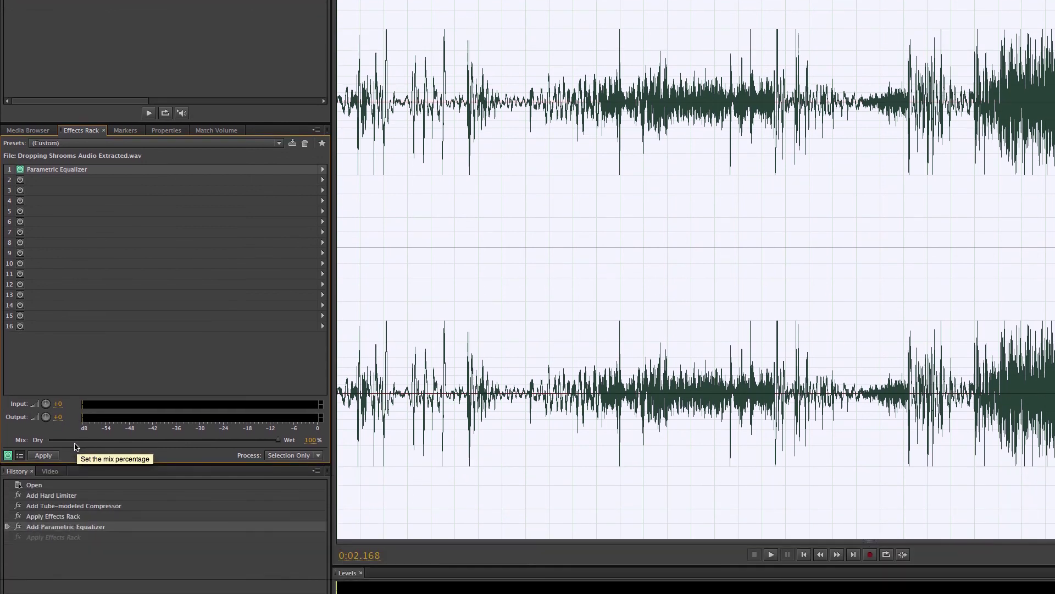
{"action": "left_click", "coordinate": [43, 589]}
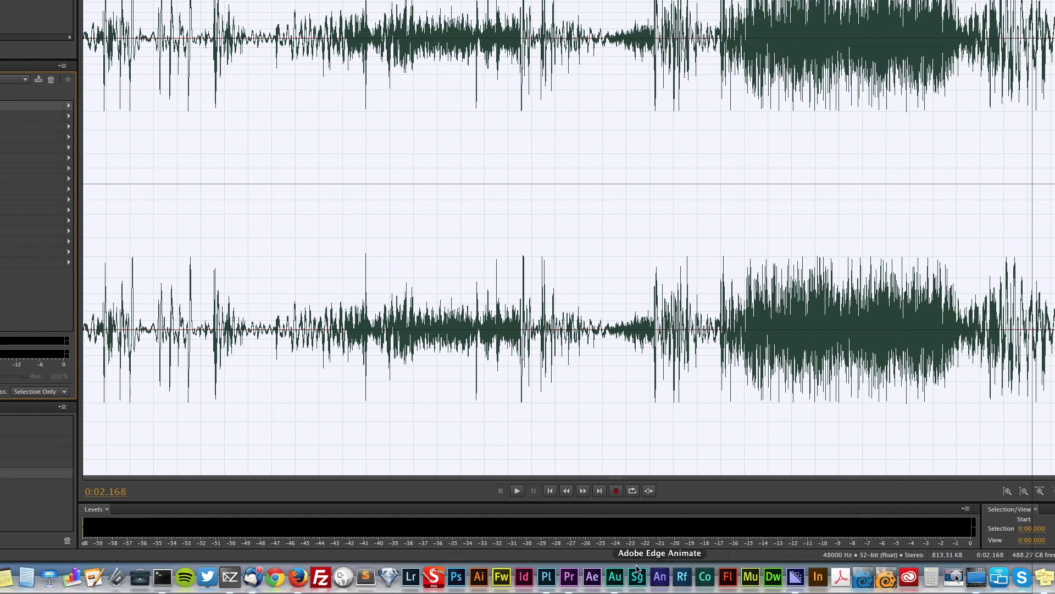
{"action": "left_click", "coordinate": [823, 577]}
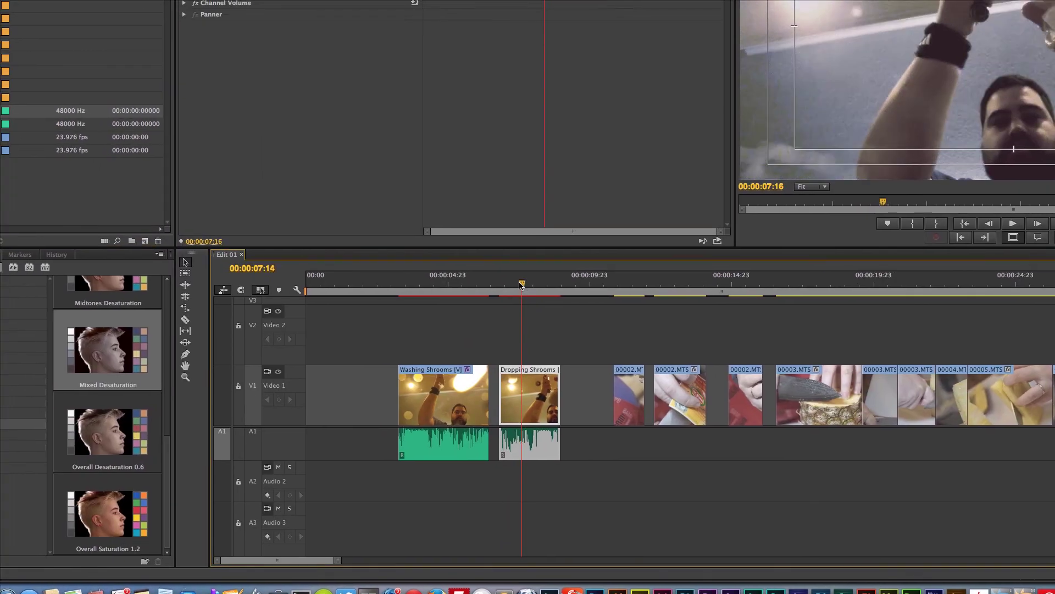
{"action": "left_click", "coordinate": [254, 267]}
{"action": "left_click_drag", "start_coordinate": [477, 296], "coordinate": [619, 300]}
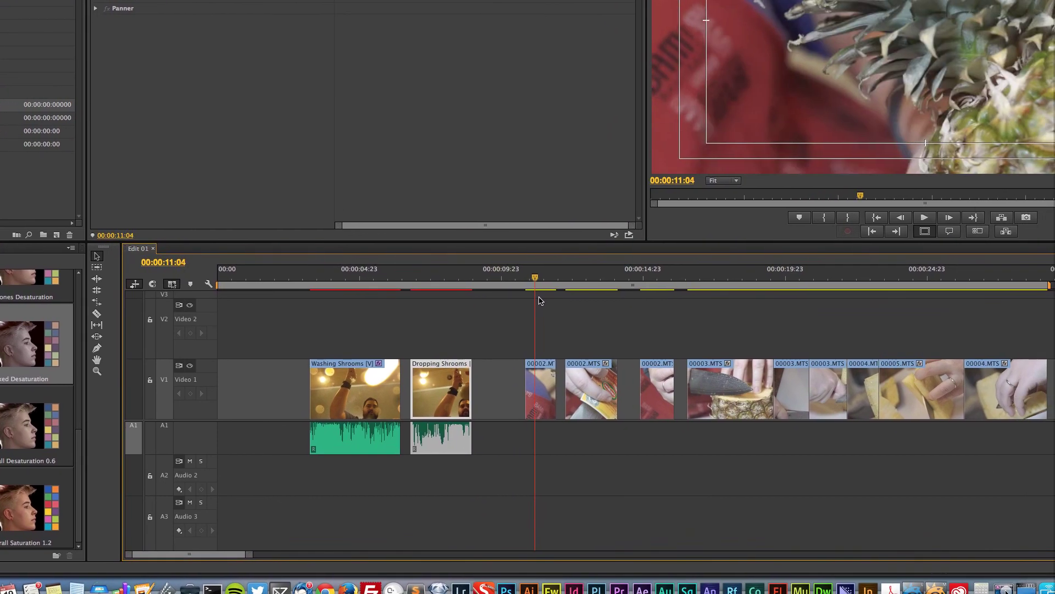
{"action": "mouse_move", "coordinate": [538, 300]}
{"action": "left_mouse_down"}
{"action": "mouse_move", "coordinate": [453, 300]}
{"action": "mouse_move", "coordinate": [544, 300]}
{"action": "left_mouse_up"}
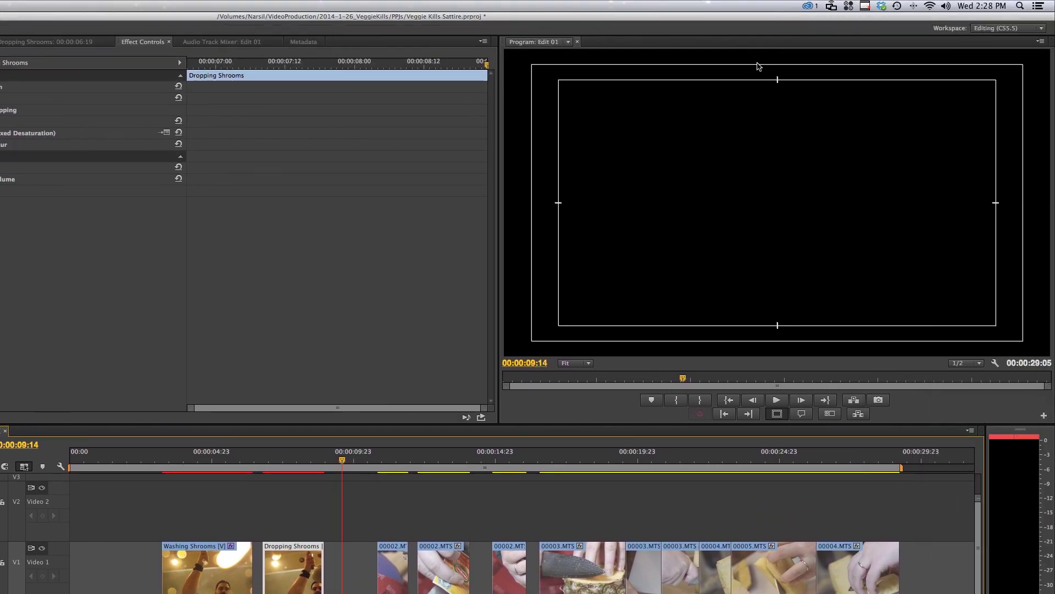
{"action": "left_click", "coordinate": [865, 6]}
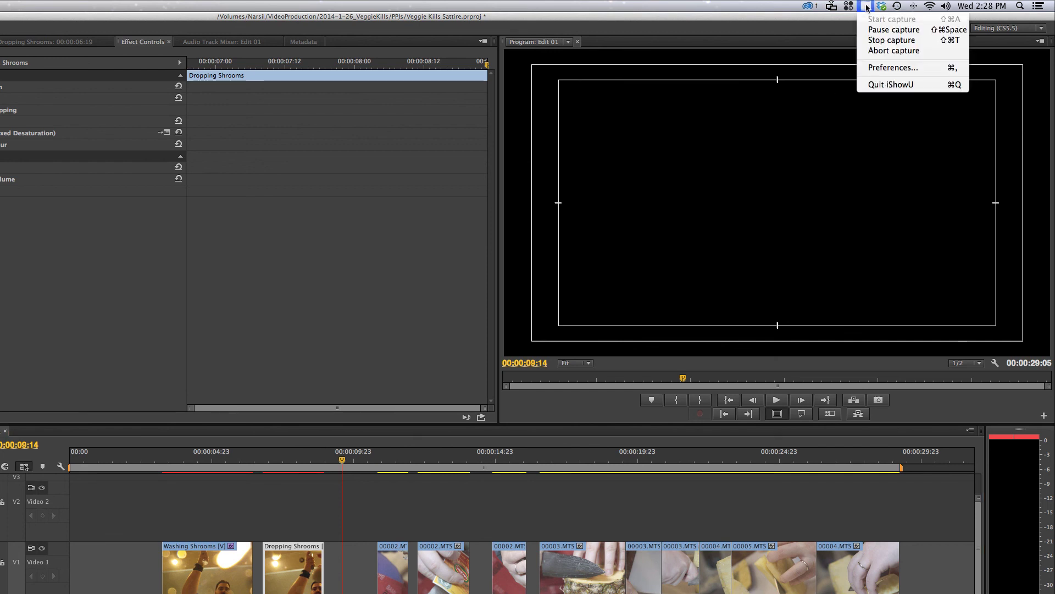